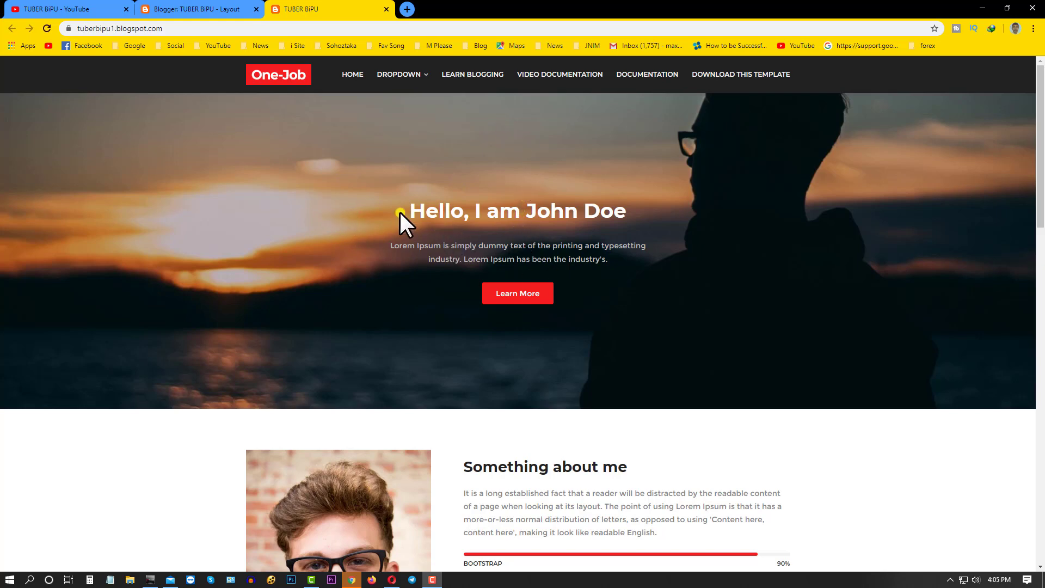
# Examine the live blog's sections and compare them with the gadgets on the Blogger layout page.
pyautogui.scroll(-3, 401, 210)
pyautogui.scroll(-6, 405, 210)
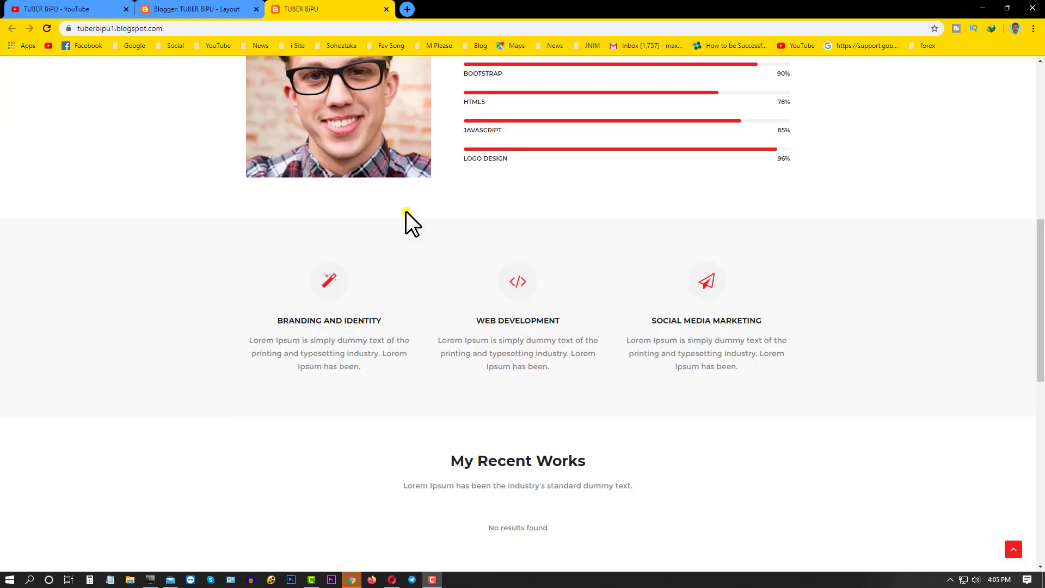
pyautogui.scroll(6, 406, 211)
pyautogui.click(229, 9)
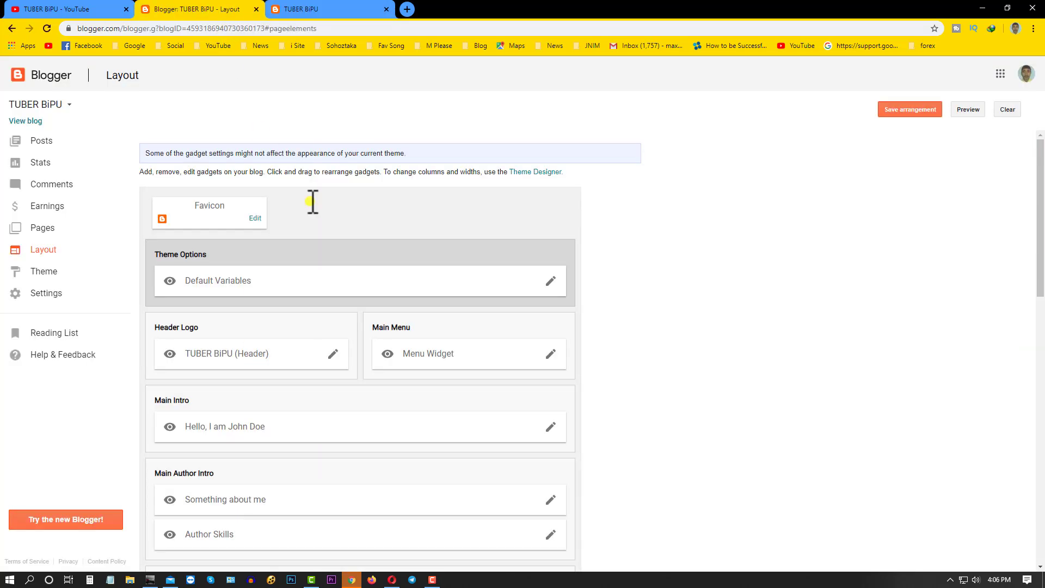
pyautogui.scroll(-6, 413, 332)
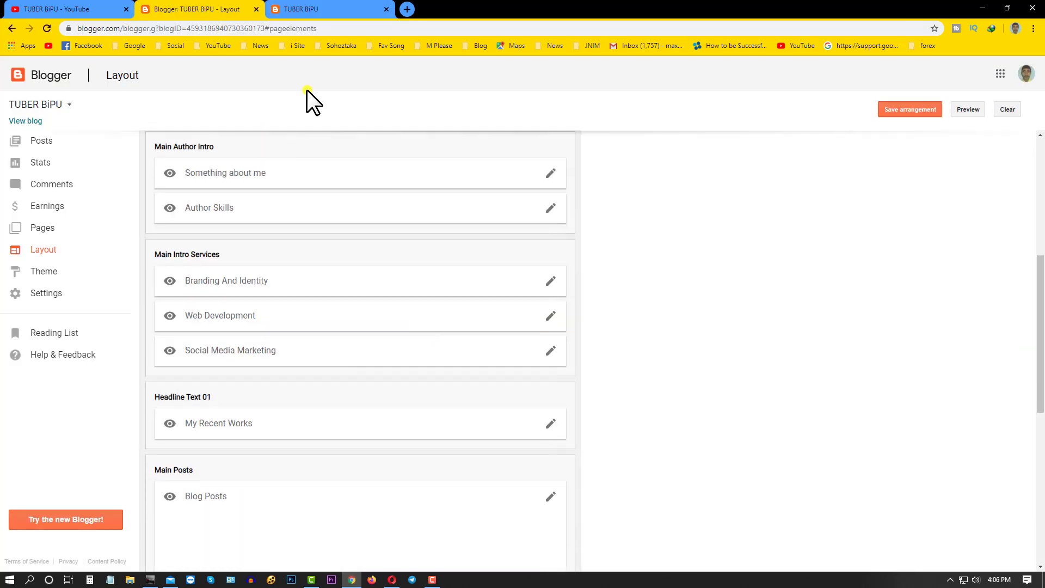
pyautogui.click(299, 9)
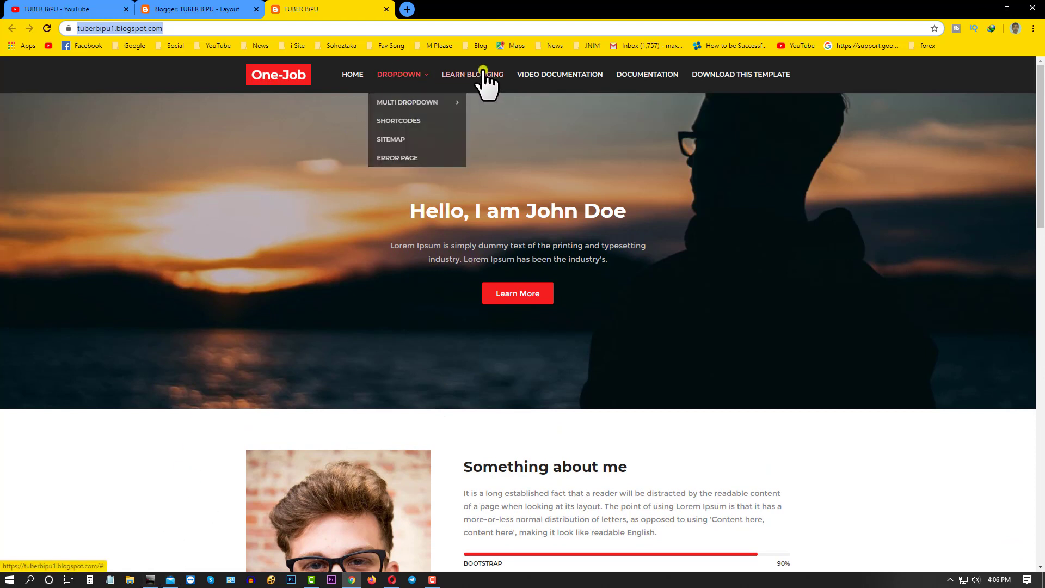
pyautogui.click(229, 9)
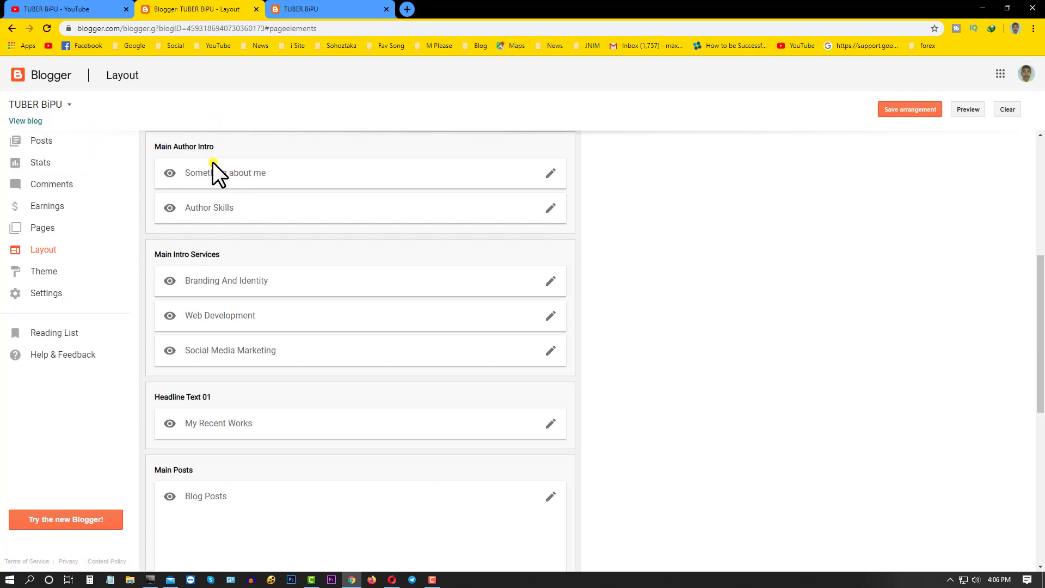
pyautogui.scroll(6, 254, 193)
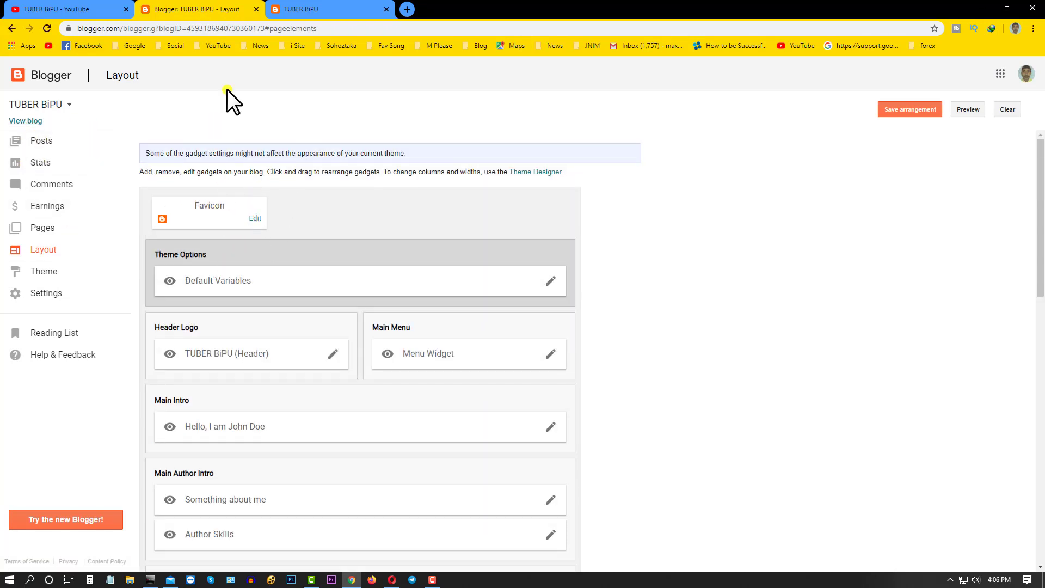
pyautogui.click(316, 5)
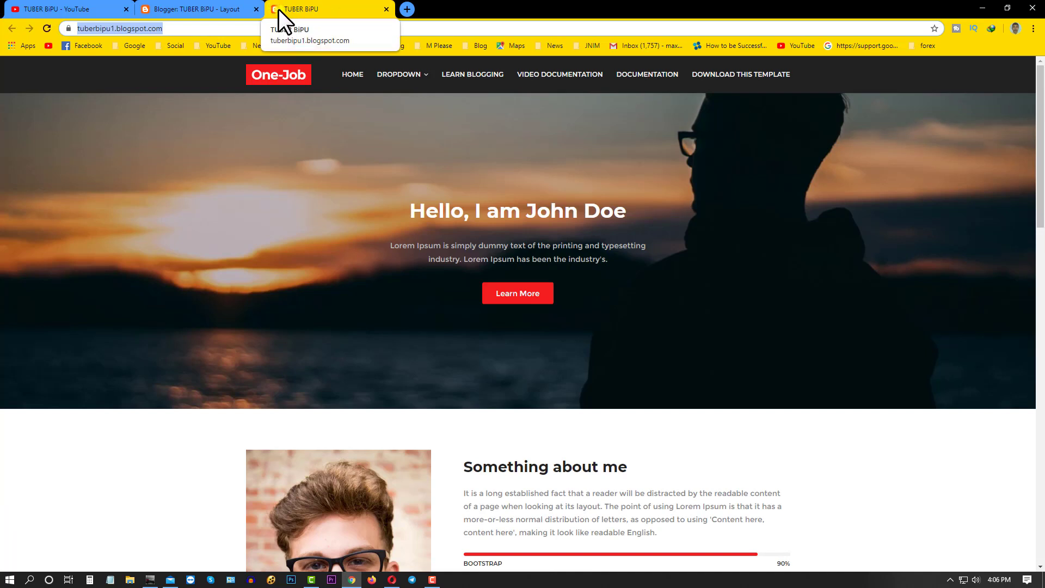
pyautogui.click(234, 11)
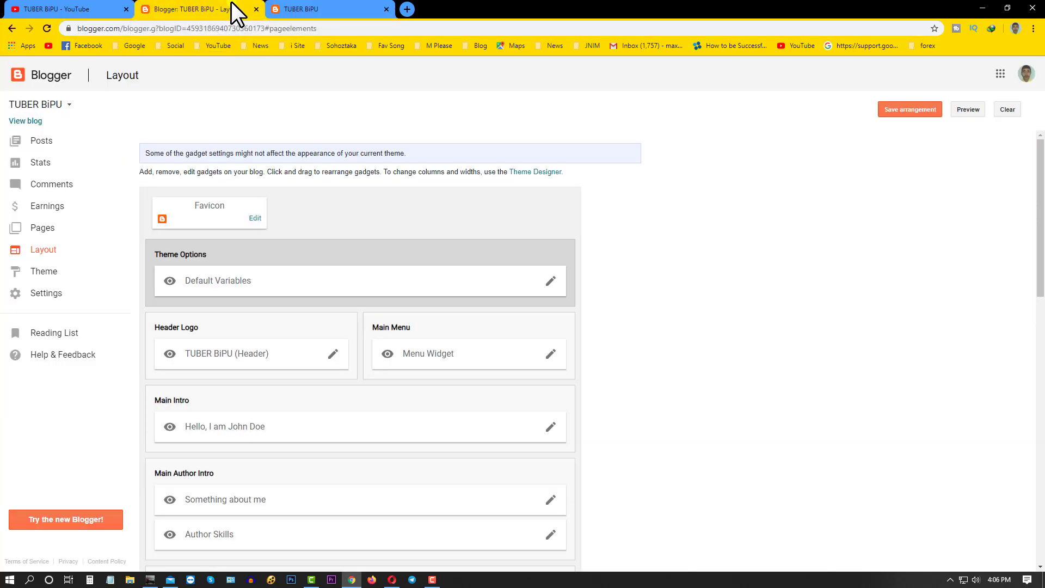
# Upload 2019-11-12 (1).png from New folder (3) on the Desktop as the favicon, save it, and reload the live blog.
pyautogui.click(253, 218)
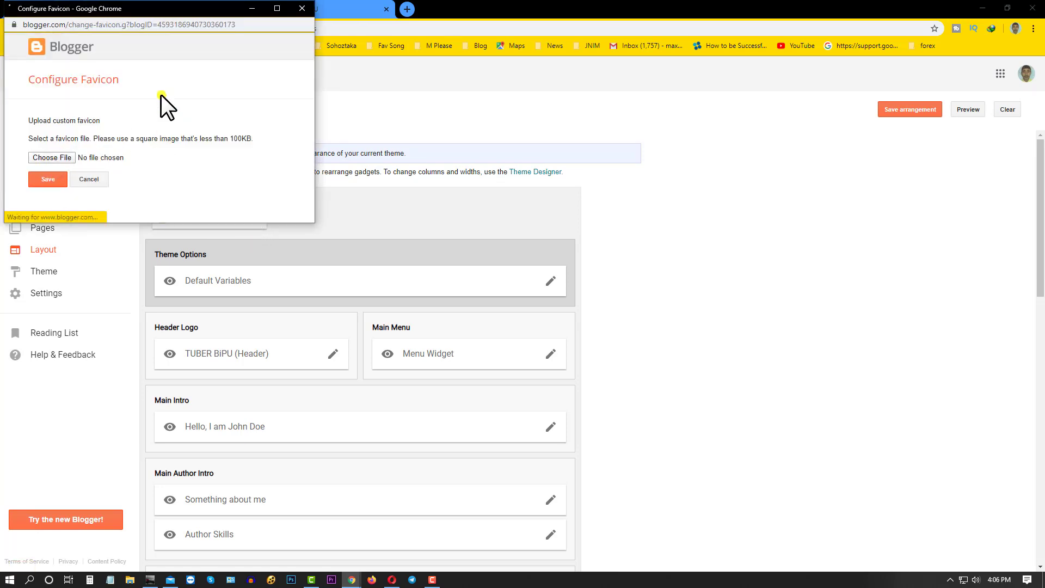
pyautogui.click(52, 158)
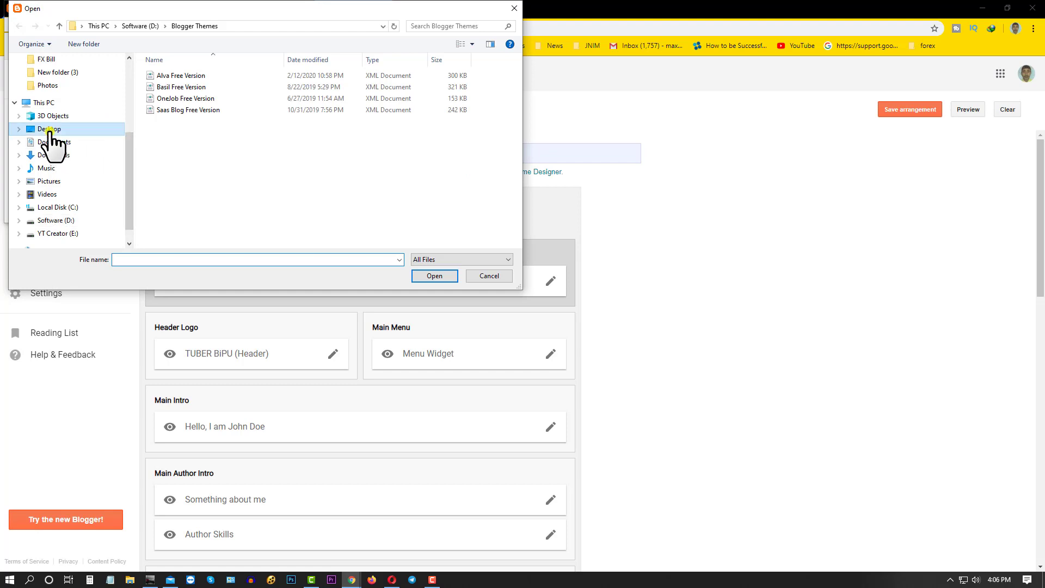
pyautogui.click(50, 129)
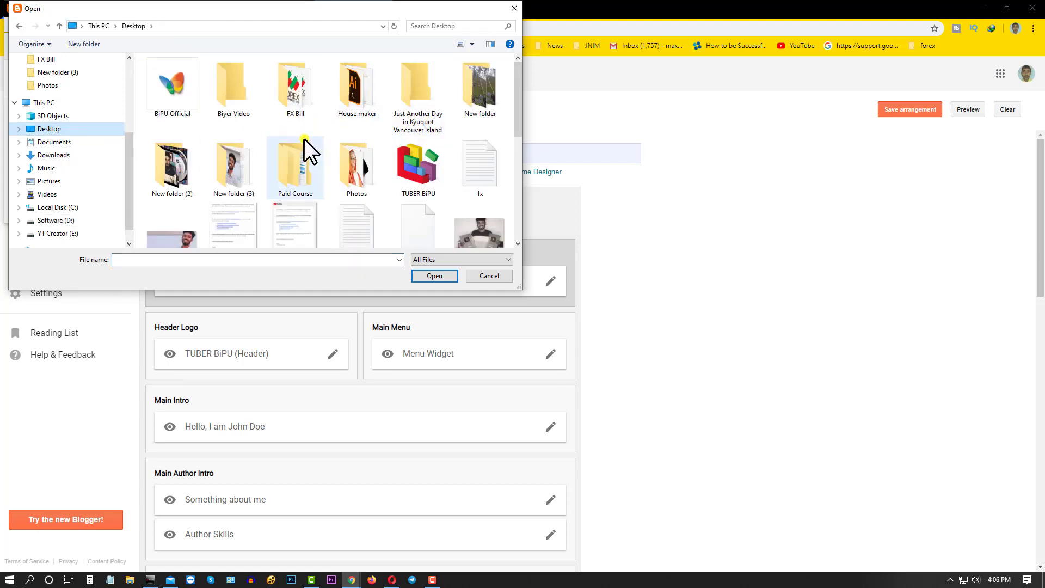
pyautogui.doubleClick(236, 132)
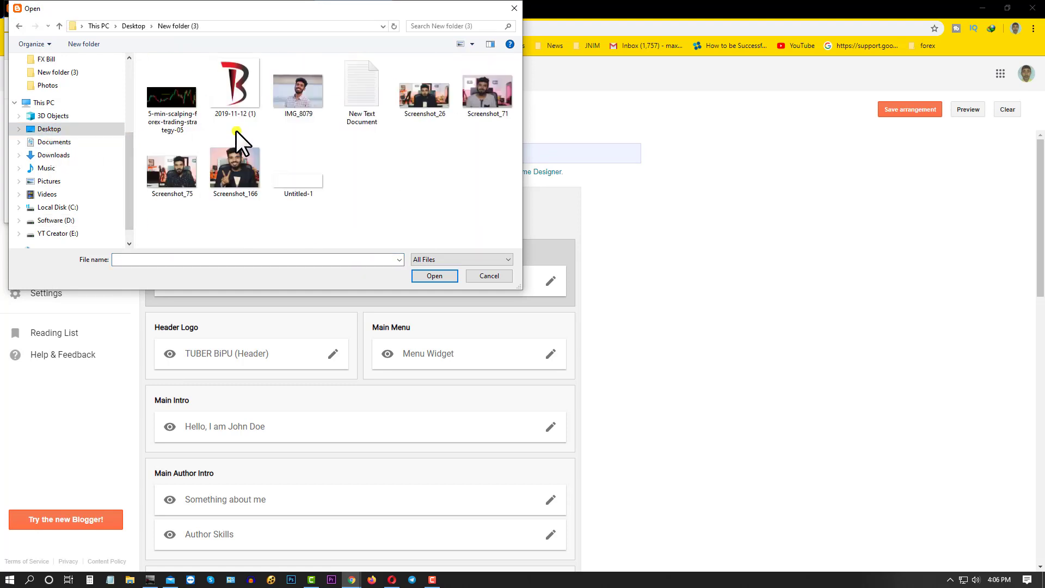
pyautogui.doubleClick(229, 94)
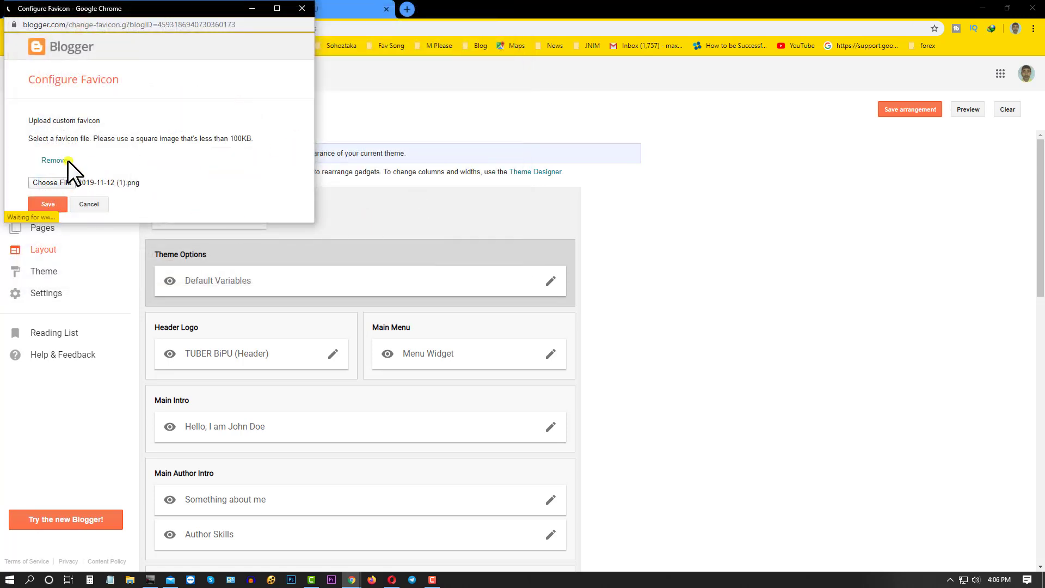
pyautogui.click(46, 203)
pyautogui.click(285, 4)
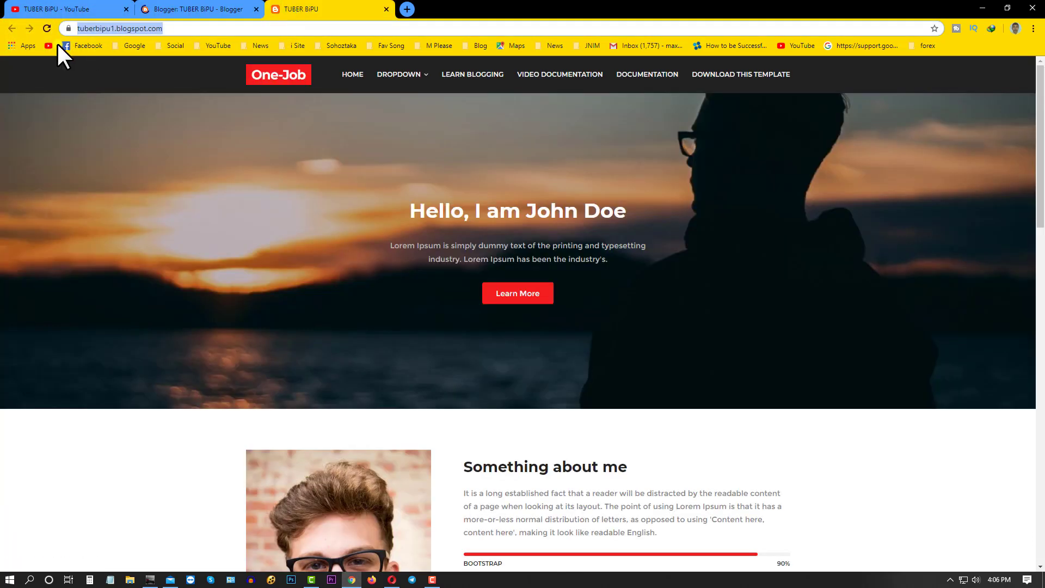
pyautogui.click(47, 27)
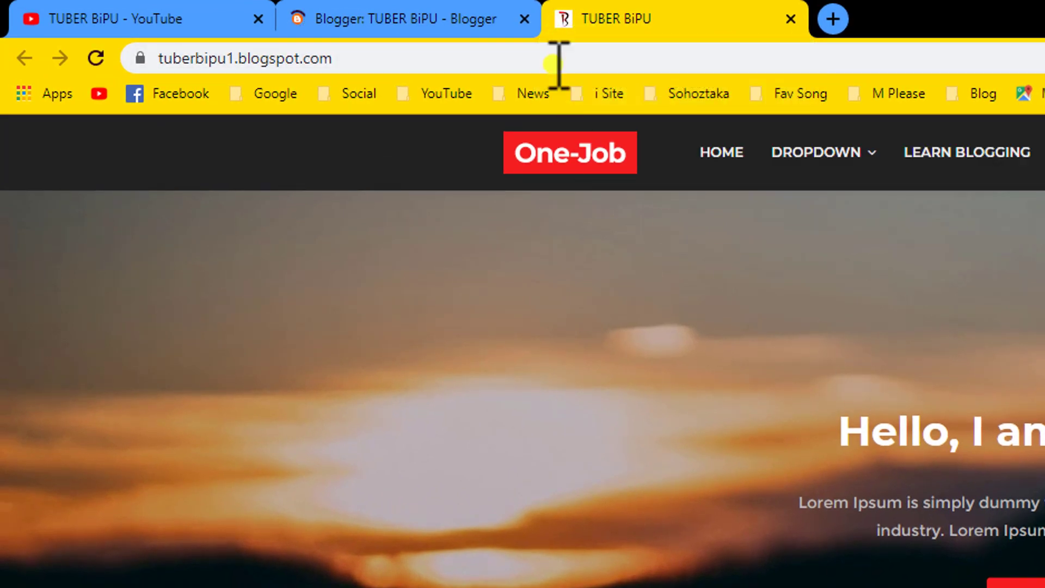
# Open the Header Logo gadget's settings from the Blogger layout and compare its image with the logo on the live blog.
pyautogui.click(420, 22)
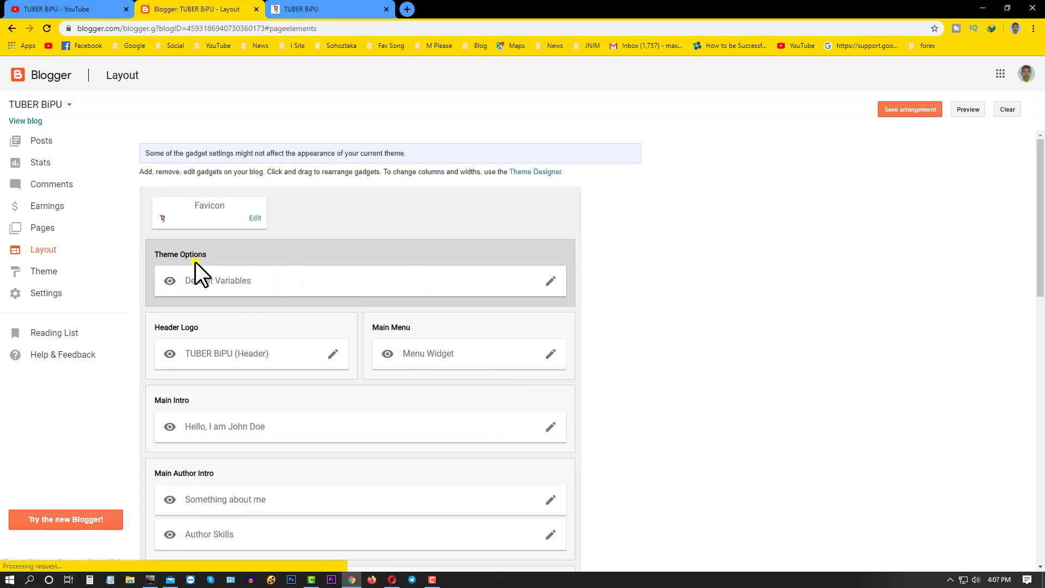
pyautogui.scroll(-2, 197, 283)
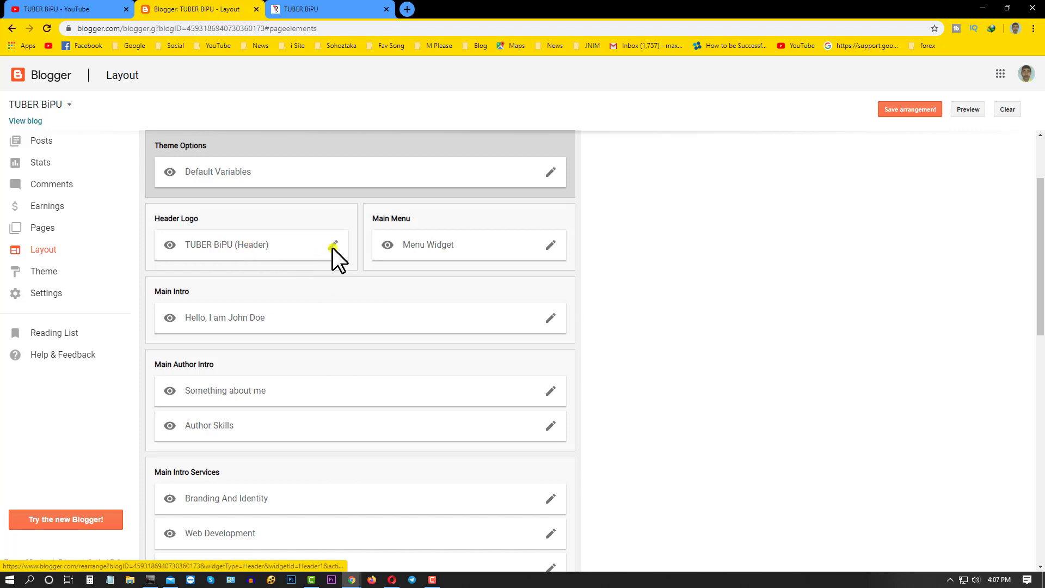
pyautogui.click(333, 245)
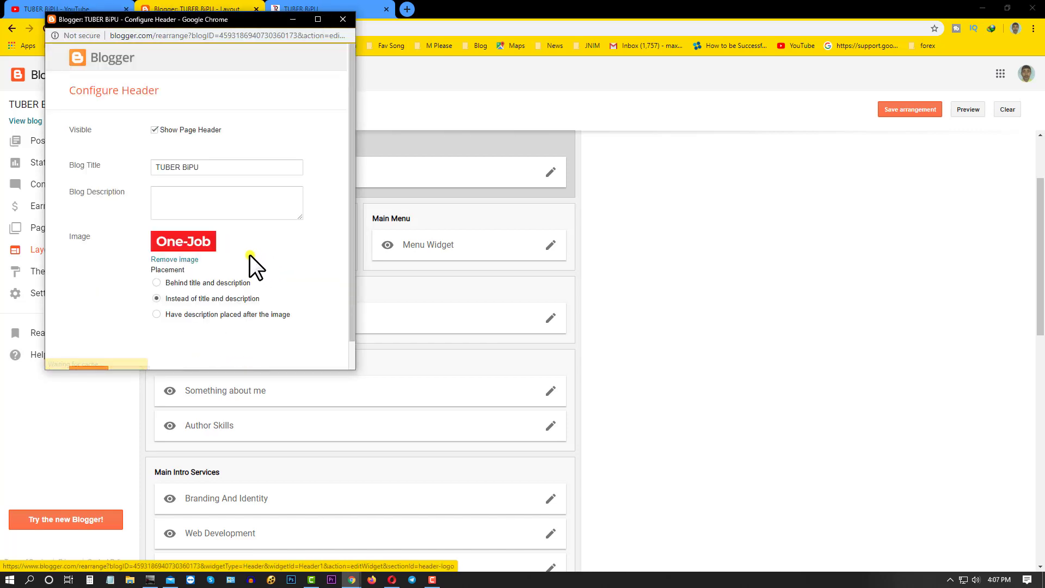
pyautogui.click(338, 9)
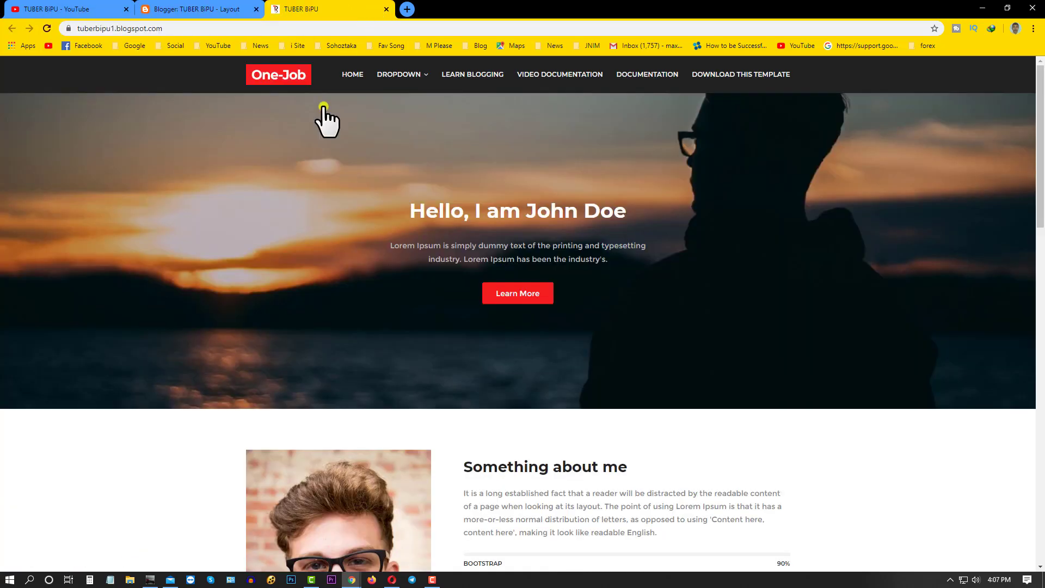
pyautogui.moveTo(353, 578)
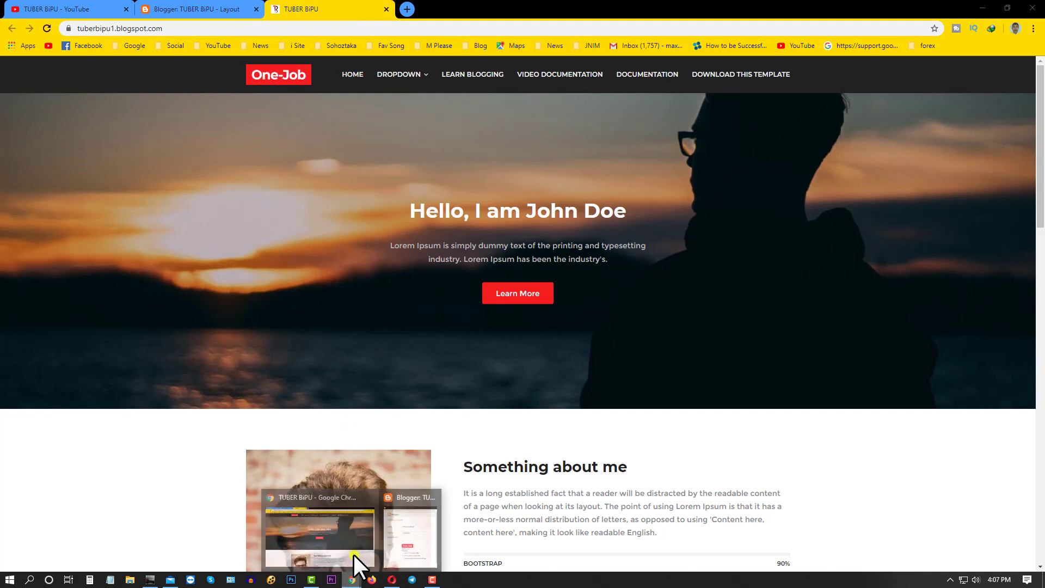
pyautogui.click(404, 524)
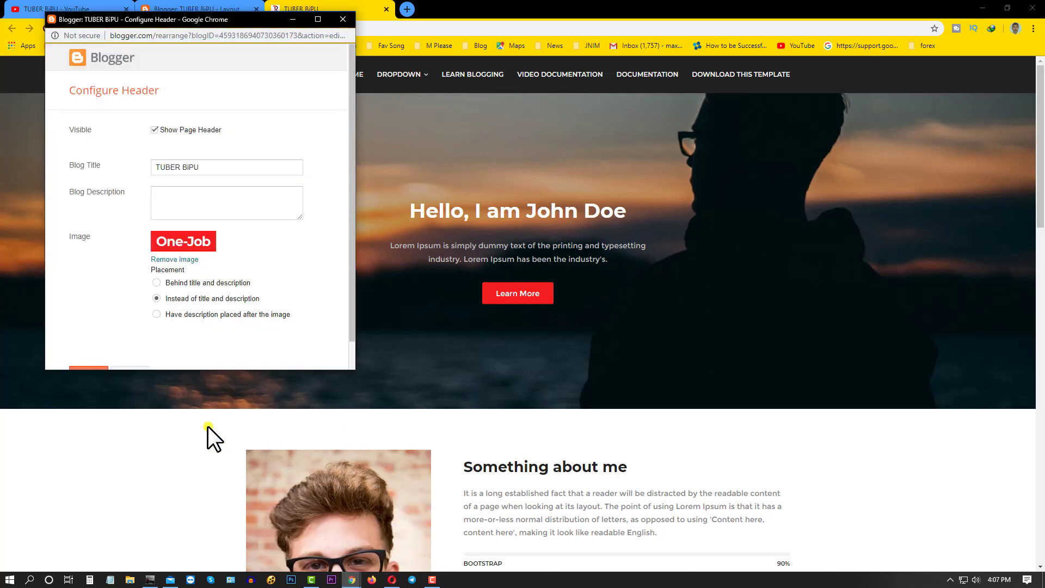
# Copy the channel introduction, through "Thank You.", from the recent Notepad file New Text Document into the header's Blog Description.
pyautogui.click(184, 205)
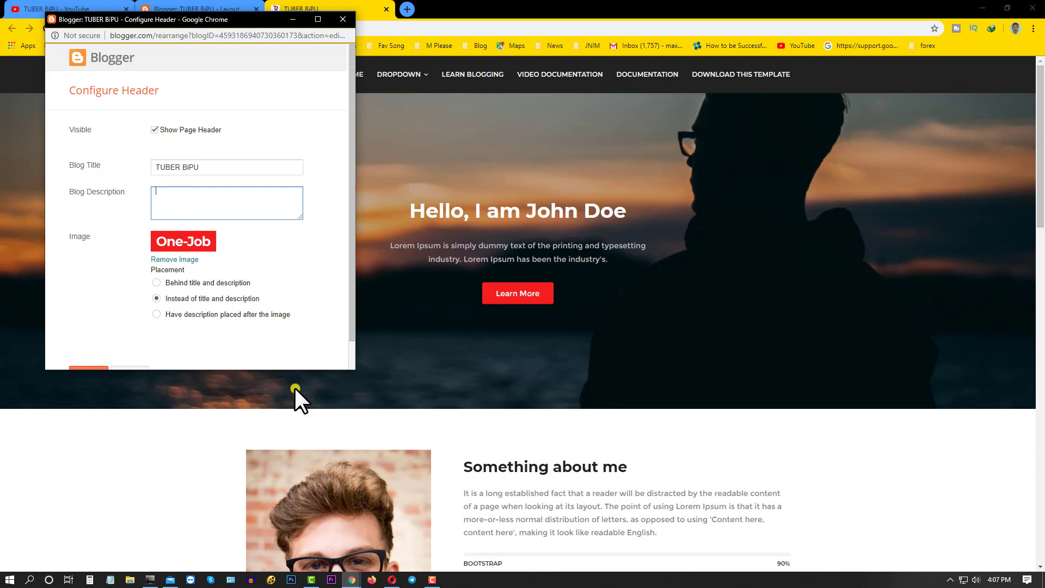
pyautogui.click(110, 580)
pyautogui.rightClick(110, 580)
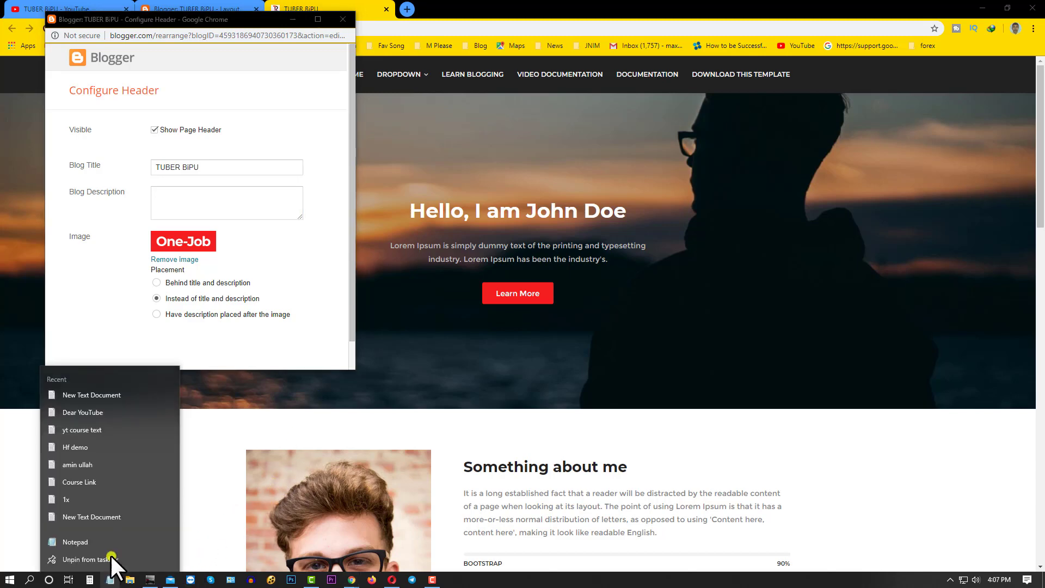
pyautogui.click(104, 395)
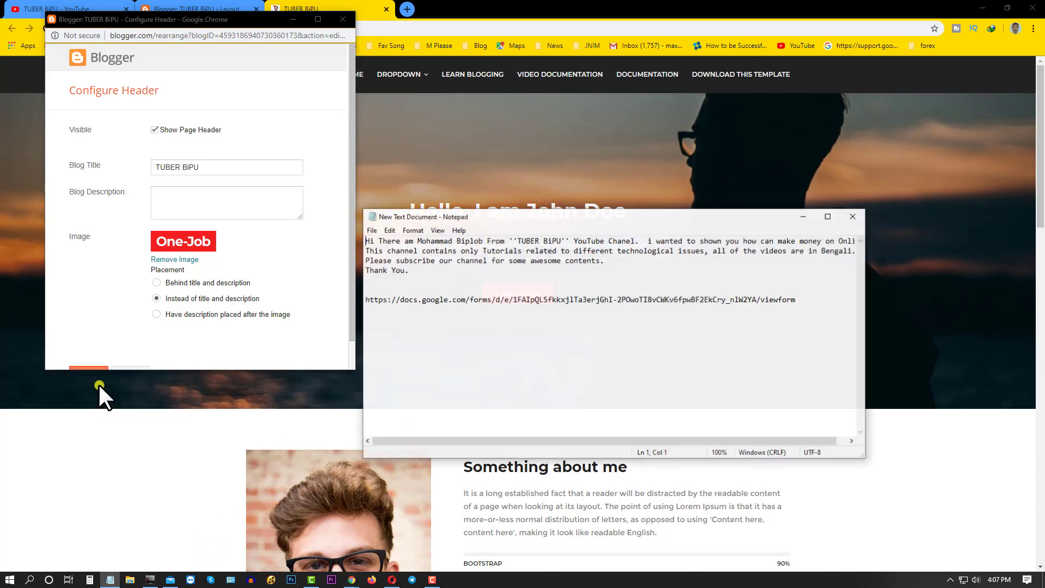
pyautogui.moveTo(435, 275); pyautogui.dragTo(337, 236)
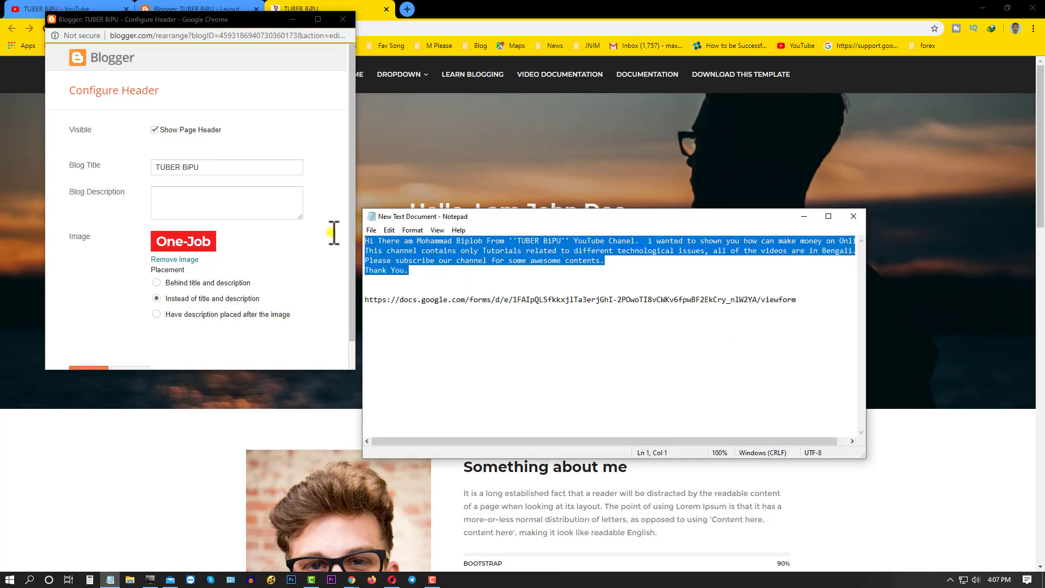
pyautogui.click(257, 199)
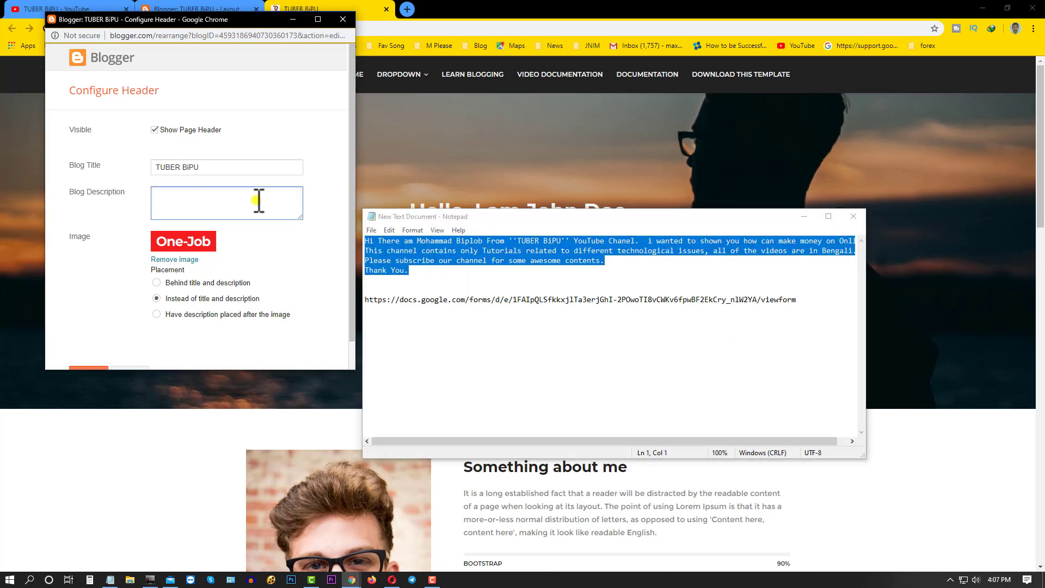
pyautogui.write("Hi There am Mohammad Biplob From ''TUBER BiPU'' YouTube Chanel.  i wanted to shown you how can make money on Online This channel contains only Tutorials related to different technological issues, all of the videos are in Bengali. Please subscribe our channel for some awesome contents. Thank You.")
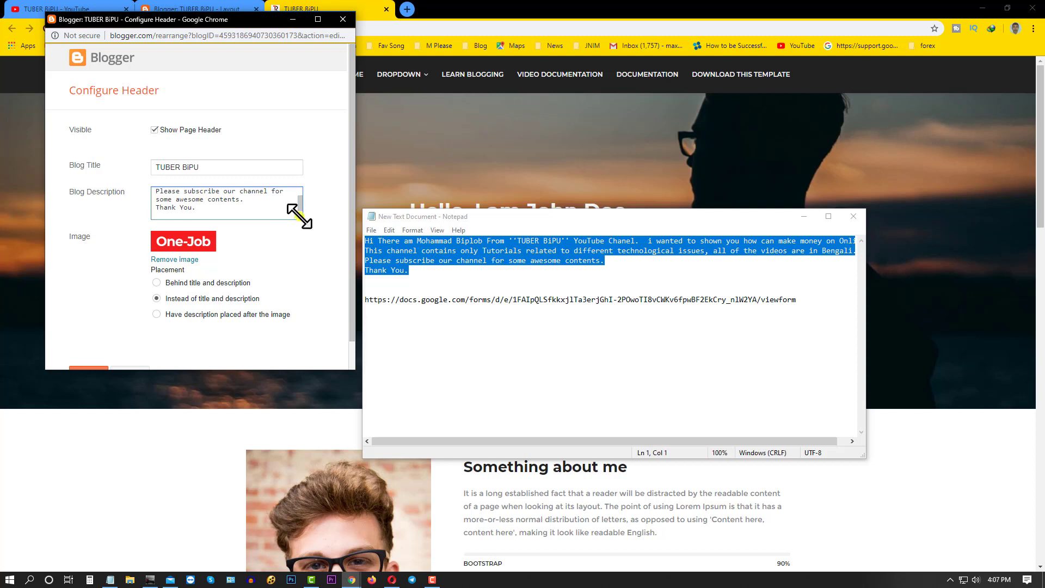
# Enlarge the description box, delete the sentence starting "This channel contains only Tutorials", and end the "money on Online" sentence with a period.
pyautogui.moveTo(299, 216); pyautogui.dragTo(328, 321)
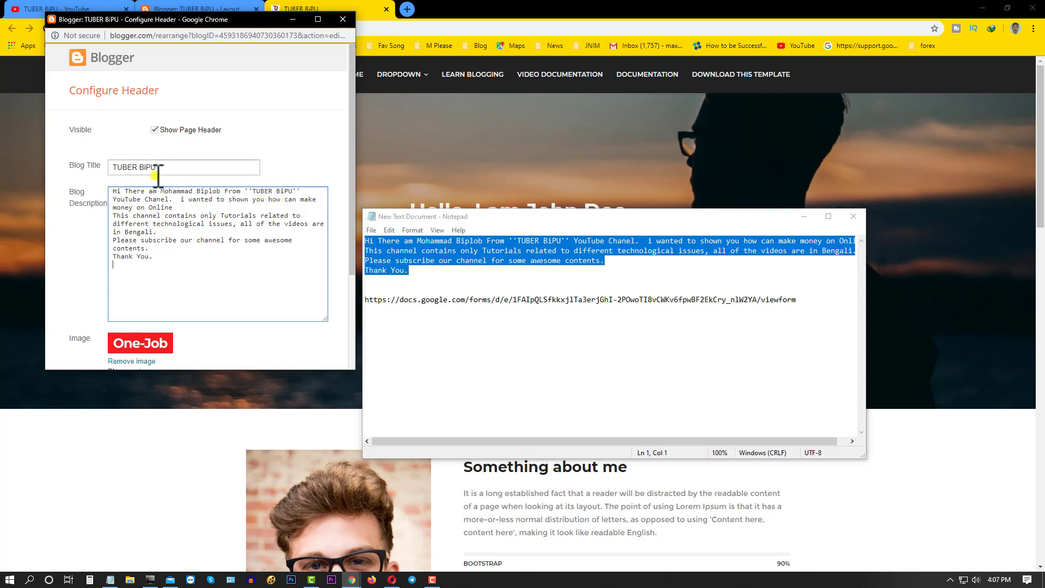
pyautogui.moveTo(113, 216); pyautogui.dragTo(156, 235)
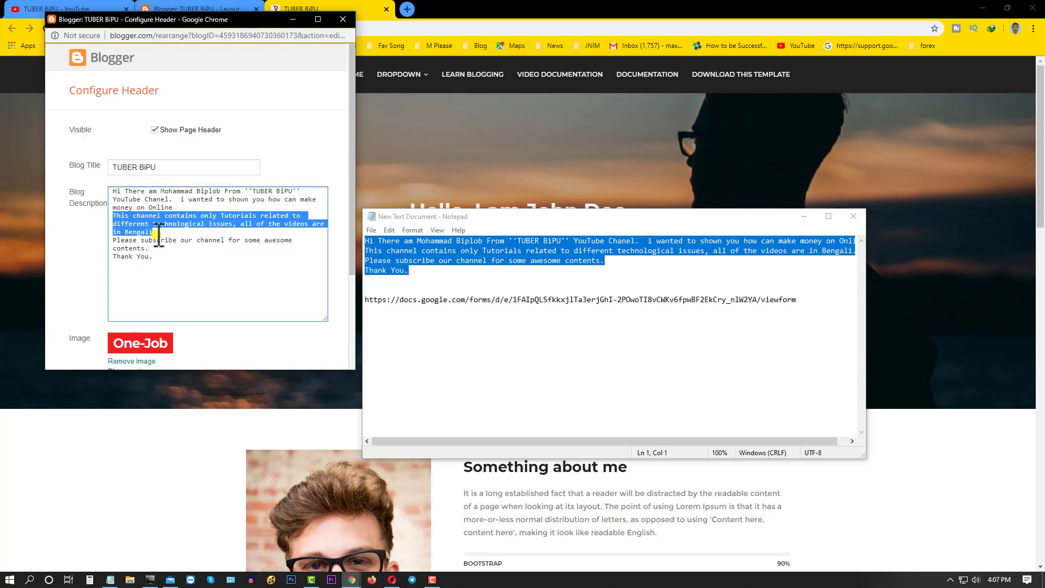
pyautogui.press('BackSpace')
pyautogui.press('BackSpace')
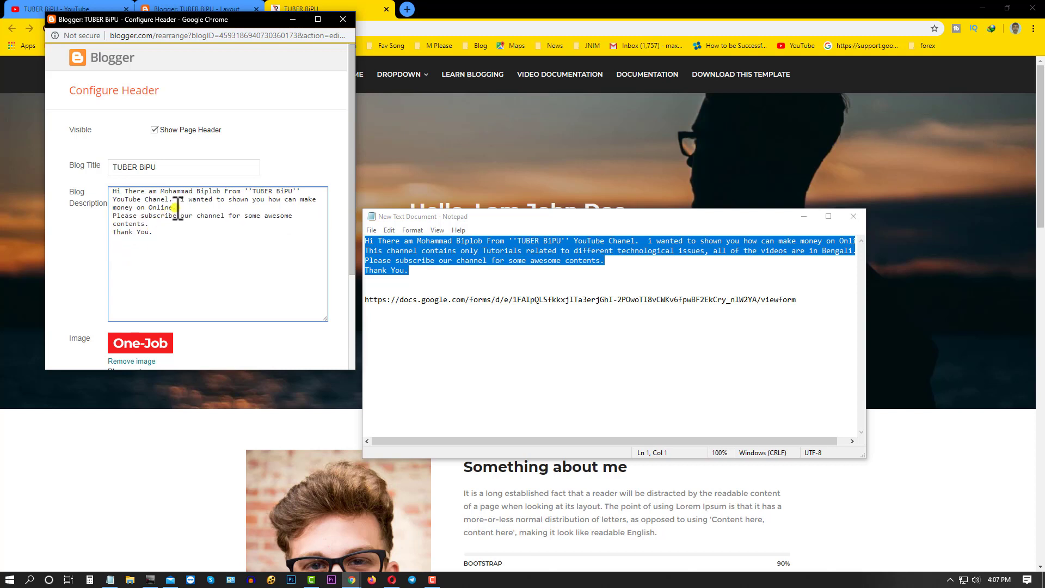
pyautogui.press('BackSpace')
pyautogui.write('e')
pyautogui.click(157, 275)
# Replace the header's One-Job image with Untitled-1 from New folder (3), save the header settings, and reload the live blog.
pyautogui.scroll(-2, 133, 313)
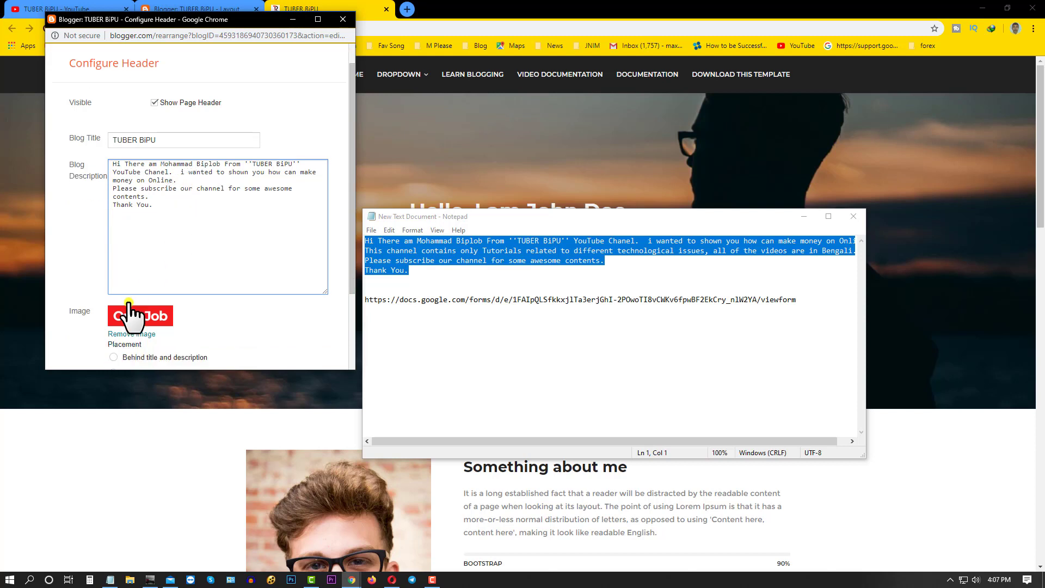
pyautogui.click(141, 252)
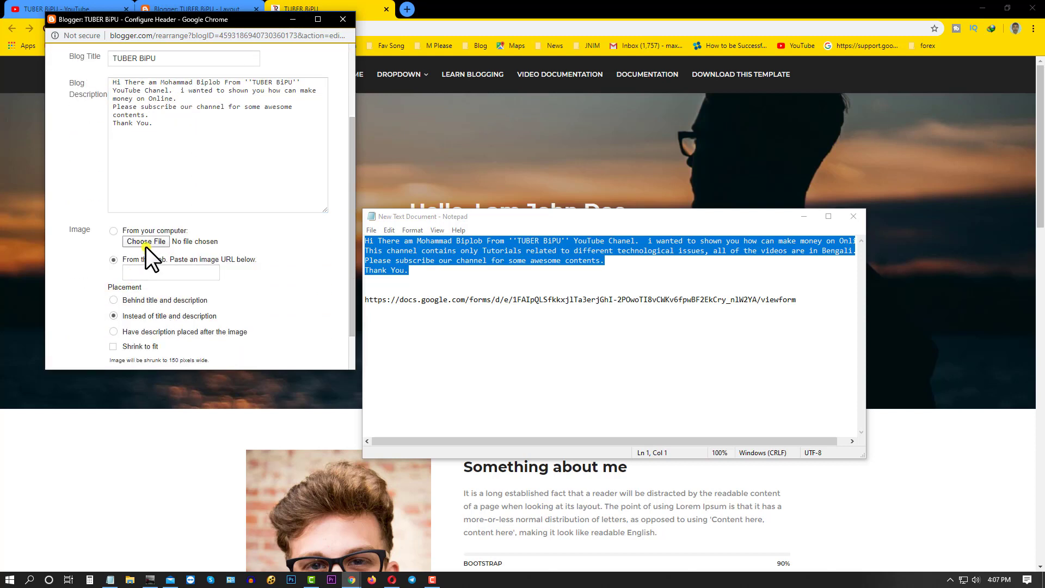
pyautogui.click(146, 243)
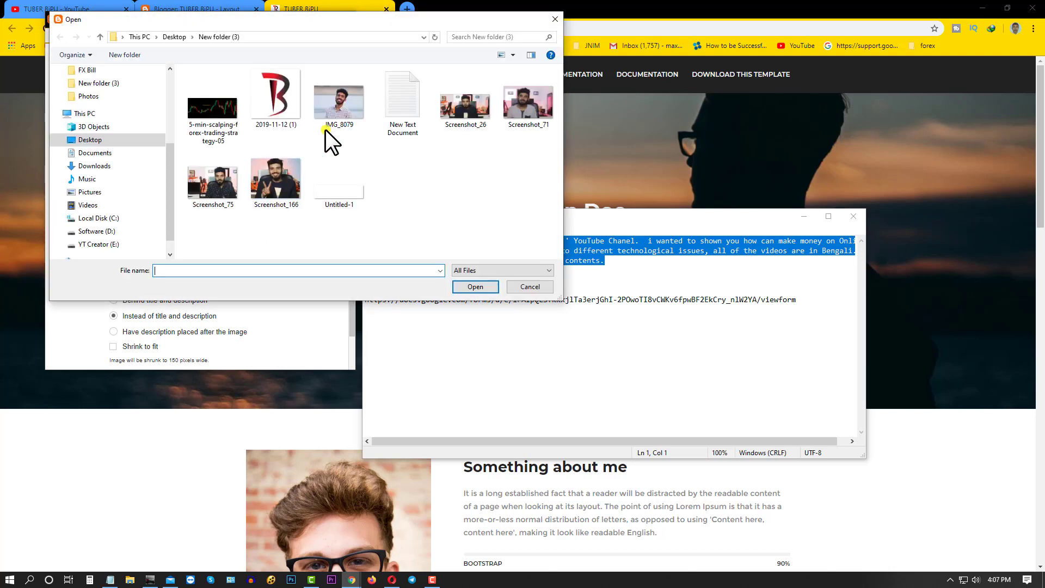
pyautogui.doubleClick(340, 191)
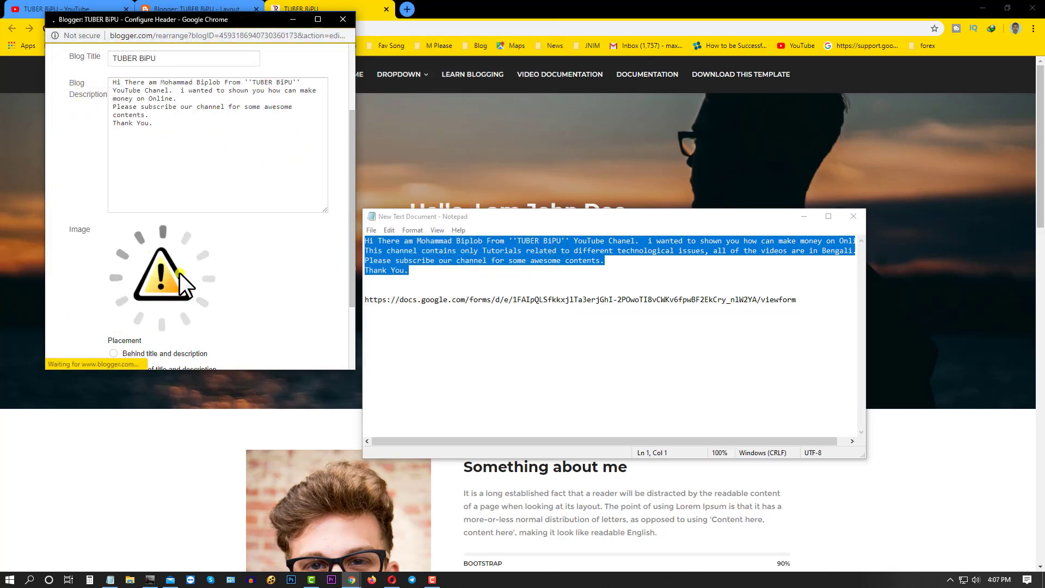
pyautogui.scroll(-1, 224, 284)
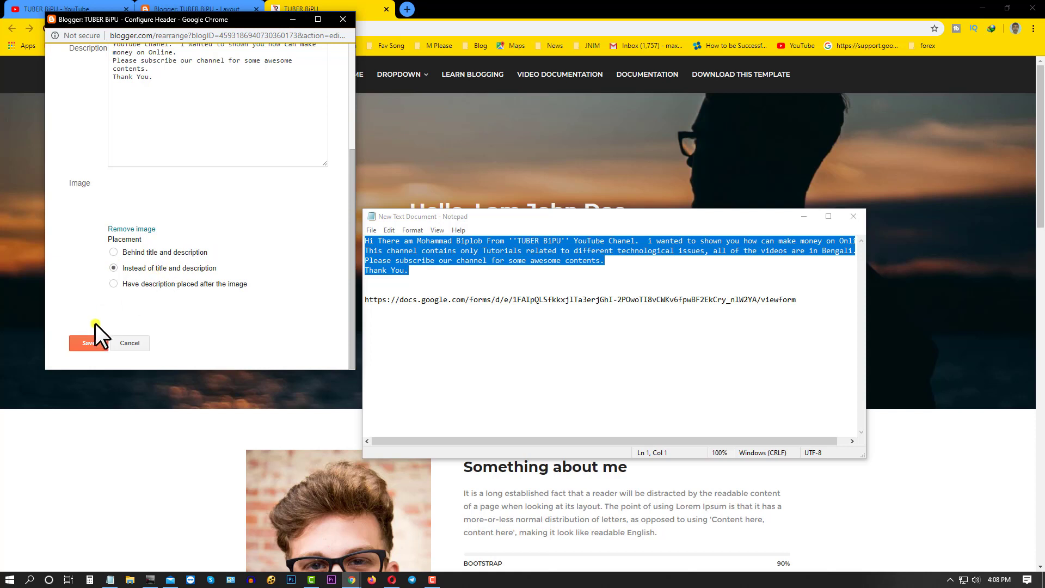
pyautogui.click(88, 342)
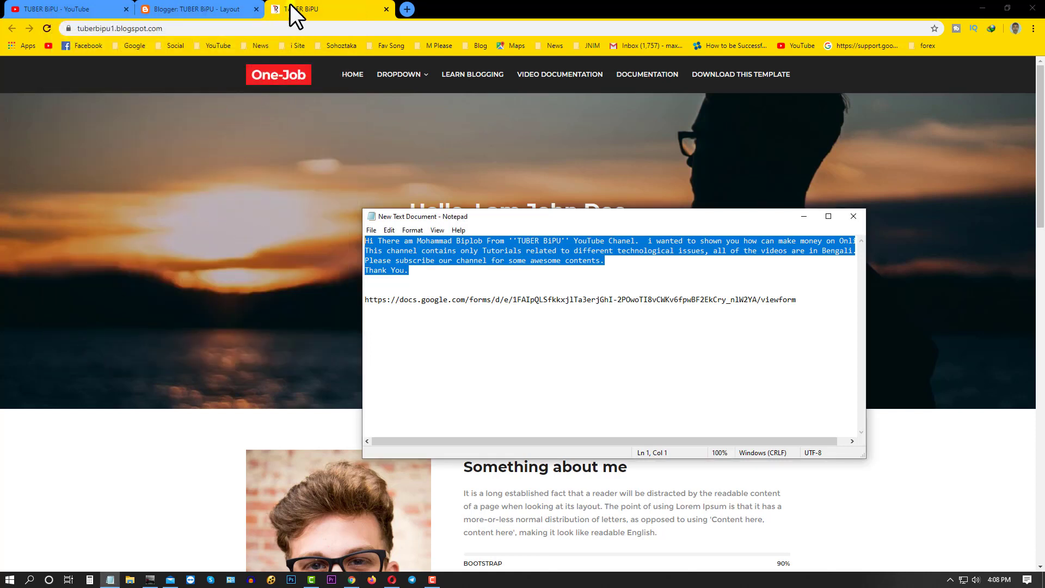
pyautogui.click(182, 61)
pyautogui.click(48, 29)
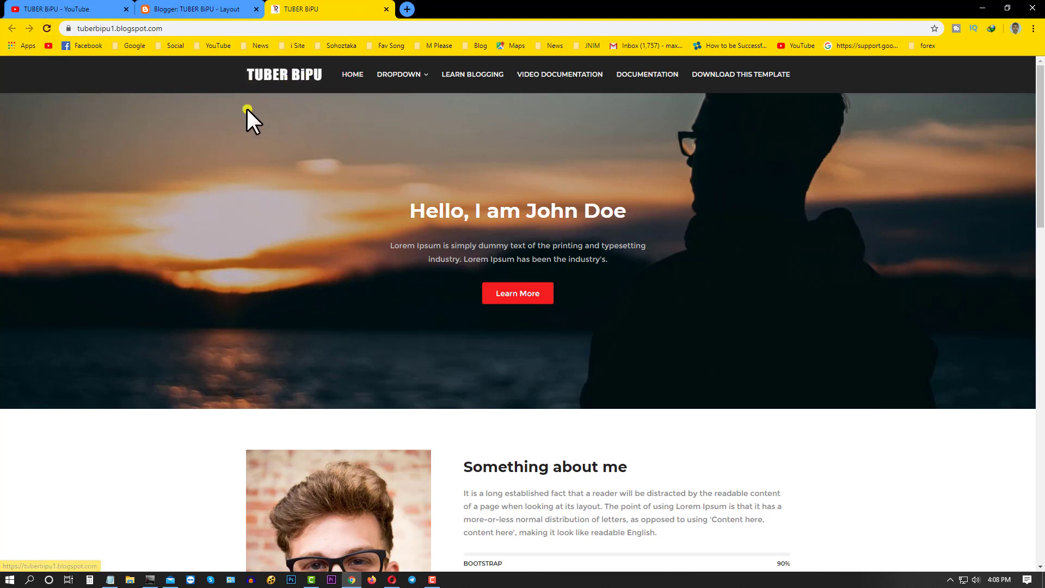
# Review the live blog's homepage sections from the intro banner down to the contact footer, alongside the Blogger layout.
pyautogui.click(229, 8)
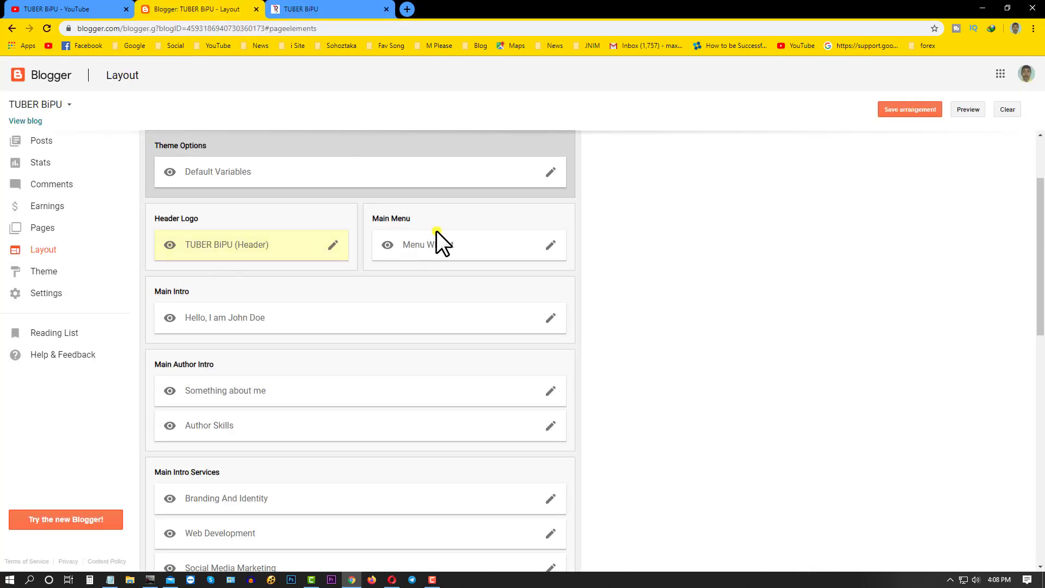
pyautogui.click(333, 9)
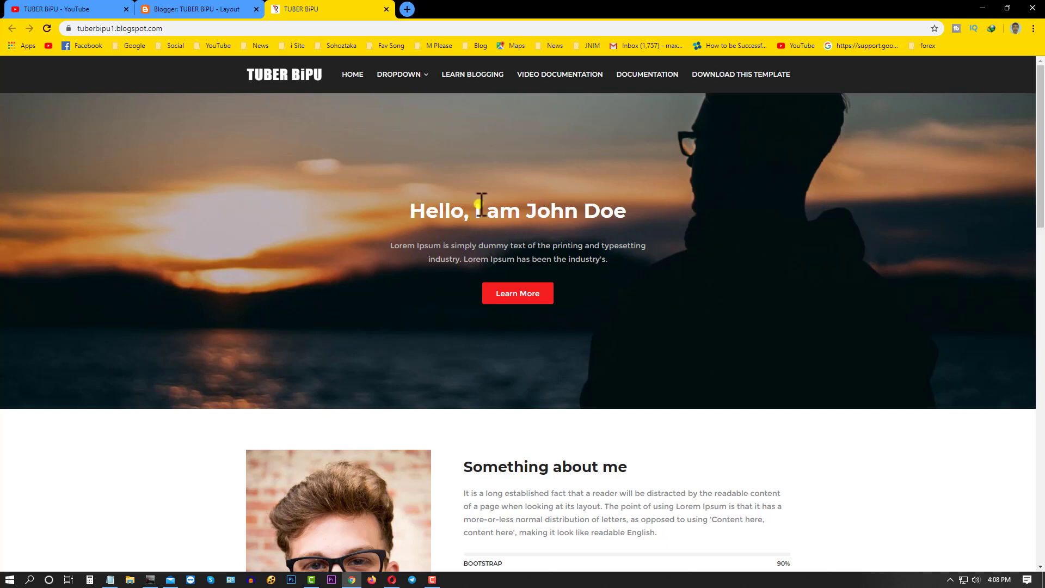
pyautogui.scroll(-2, 610, 204)
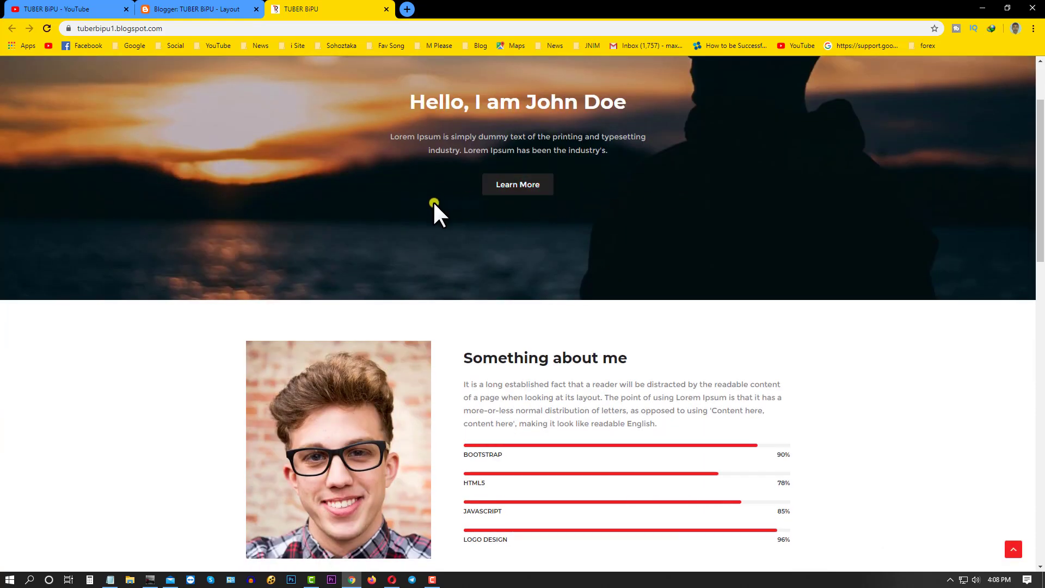
pyautogui.scroll(-3, 434, 204)
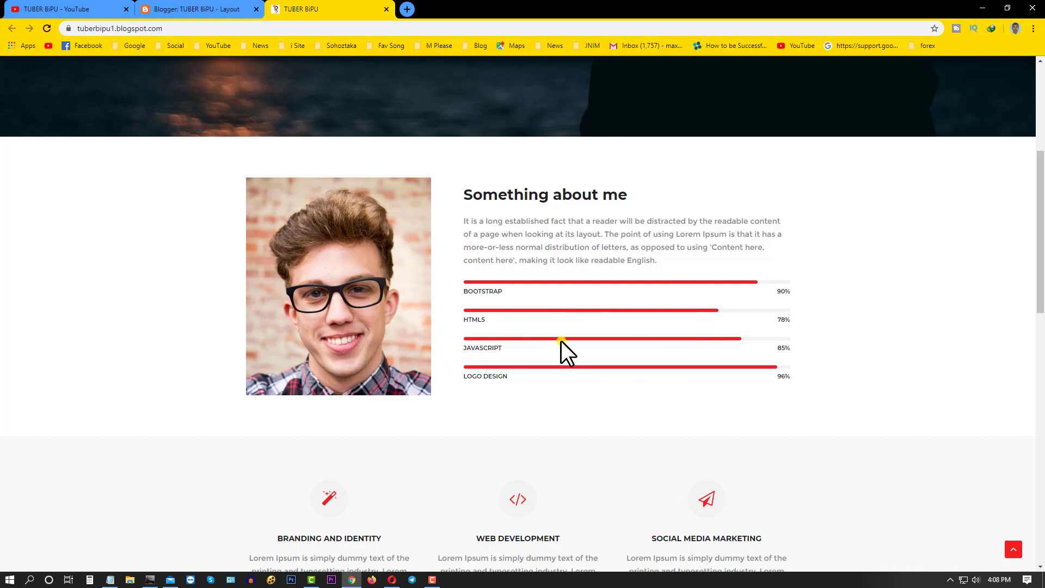
pyautogui.scroll(-10, 560, 340)
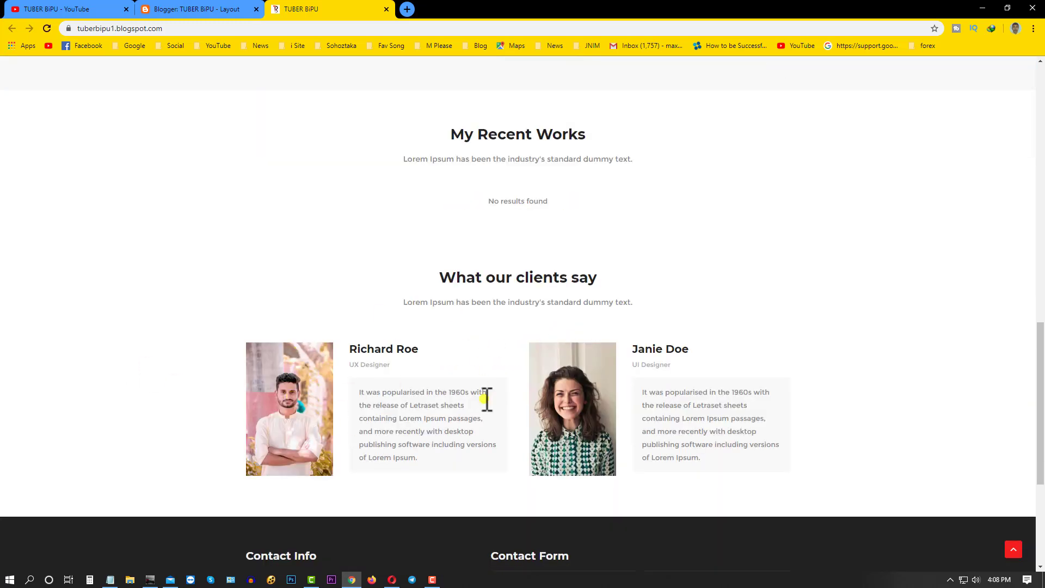
pyautogui.scroll(-5, 596, 208)
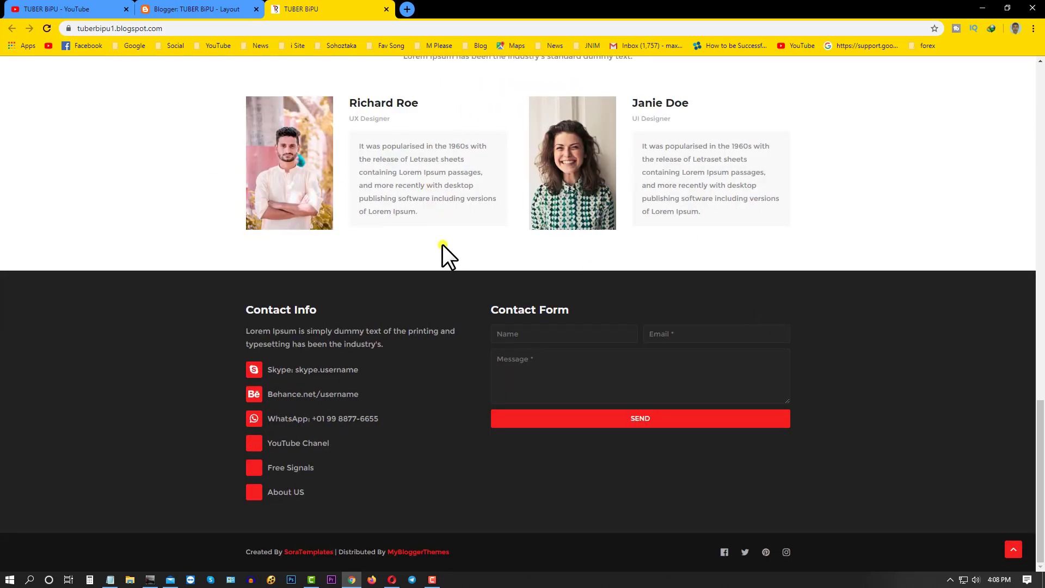
pyautogui.scroll(15, 401, 435)
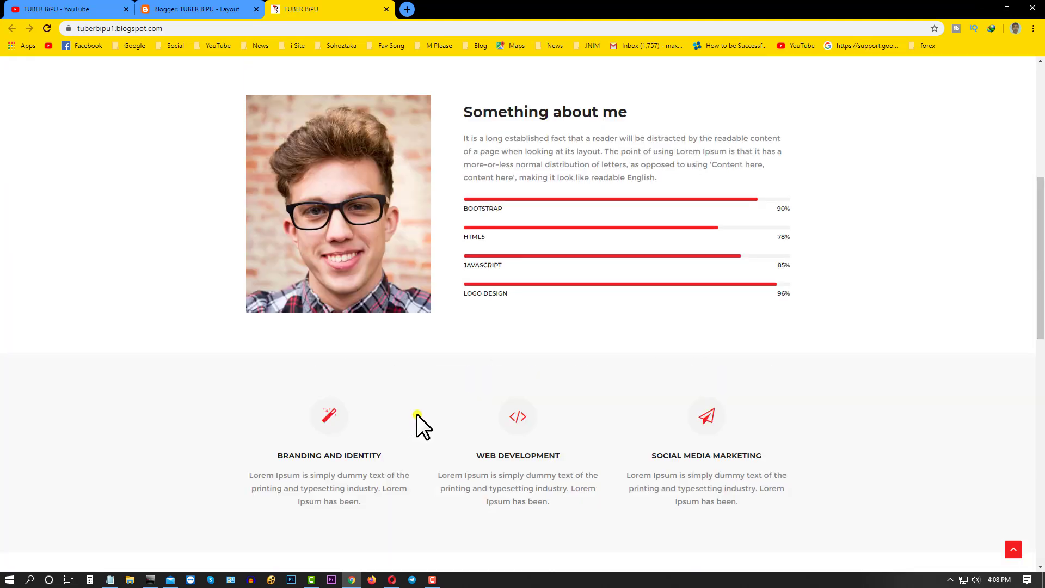
pyautogui.scroll(7, 416, 413)
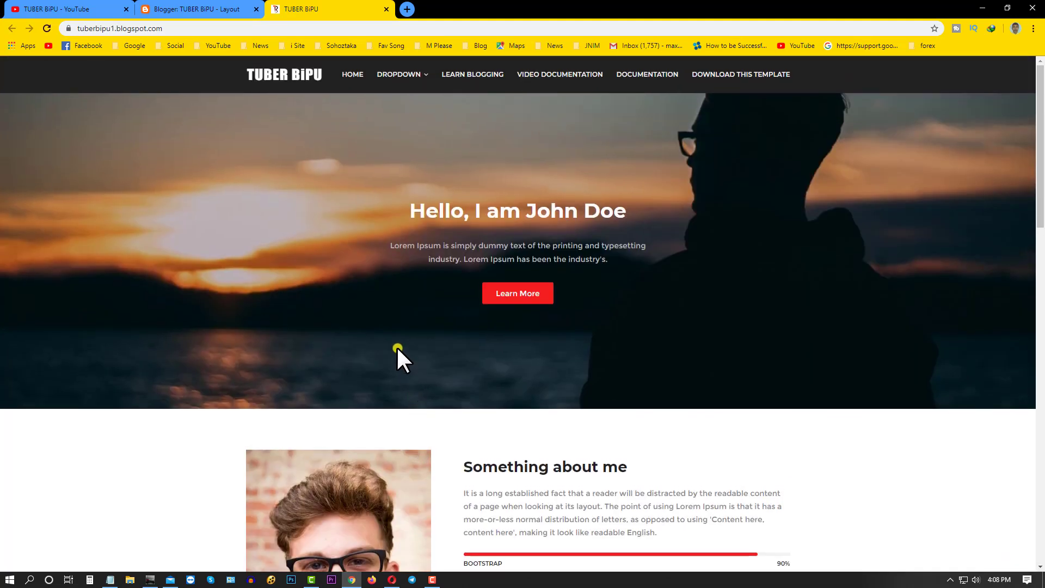
# Match the Main Intro gadget to the live blog's banner, open its settings, and replace the placeholder name in its title with the owner's name.
pyautogui.click(156, 9)
pyautogui.scroll(-1, 193, 224)
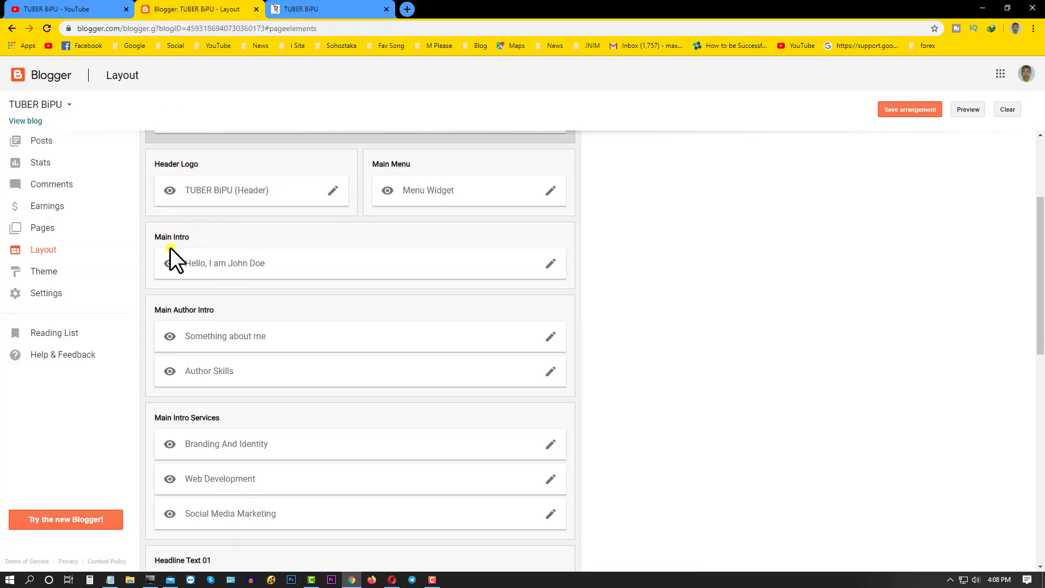
pyautogui.click(315, 7)
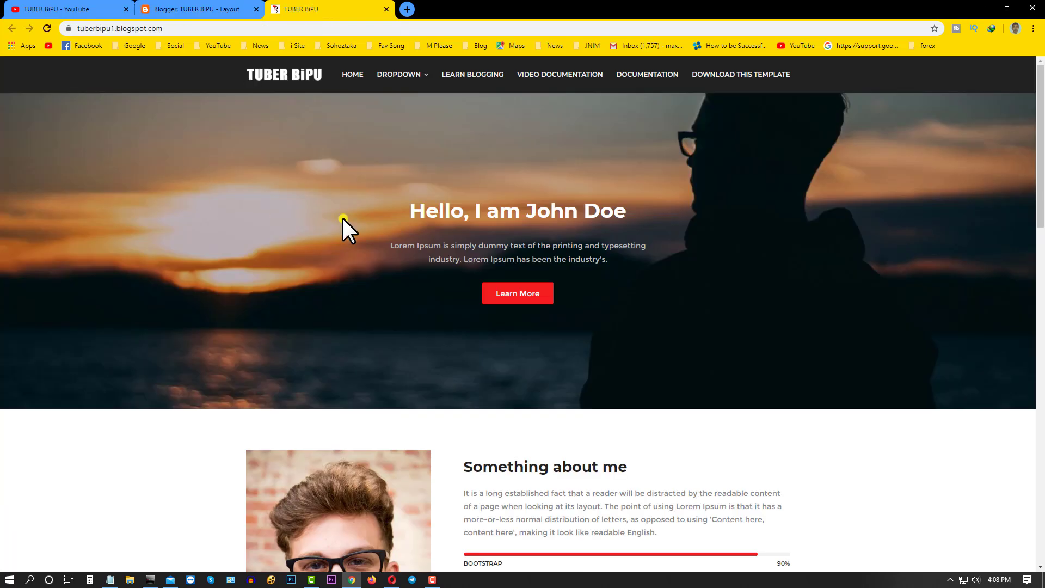
pyautogui.click(197, 9)
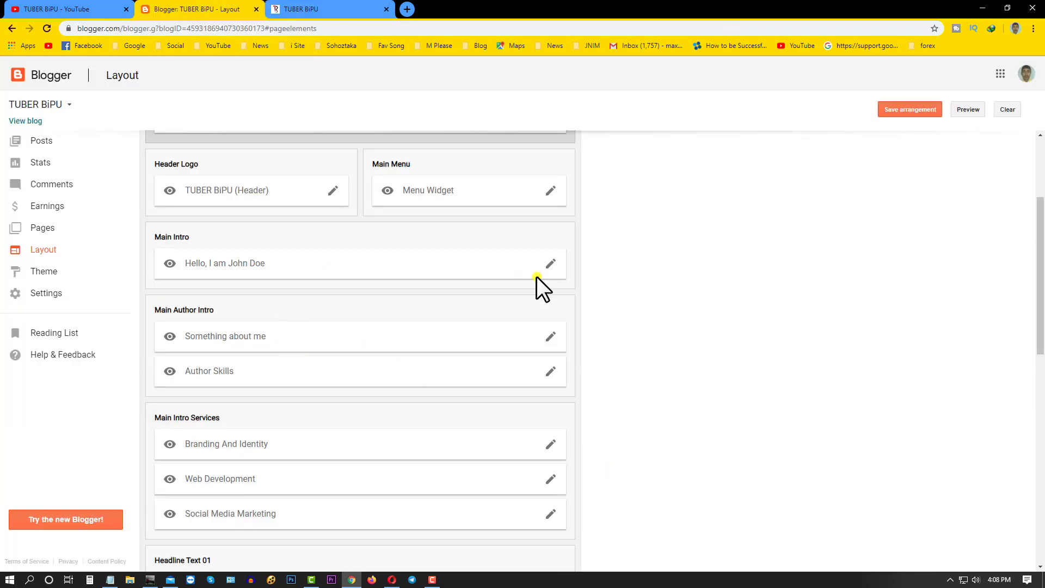
pyautogui.click(551, 264)
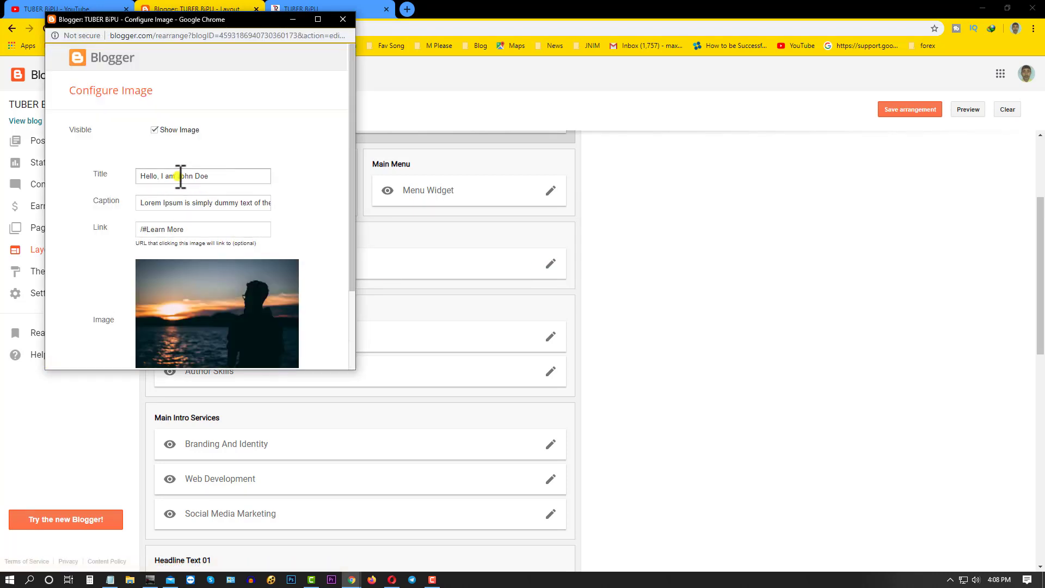
pyautogui.moveTo(178, 176); pyautogui.dragTo(237, 174)
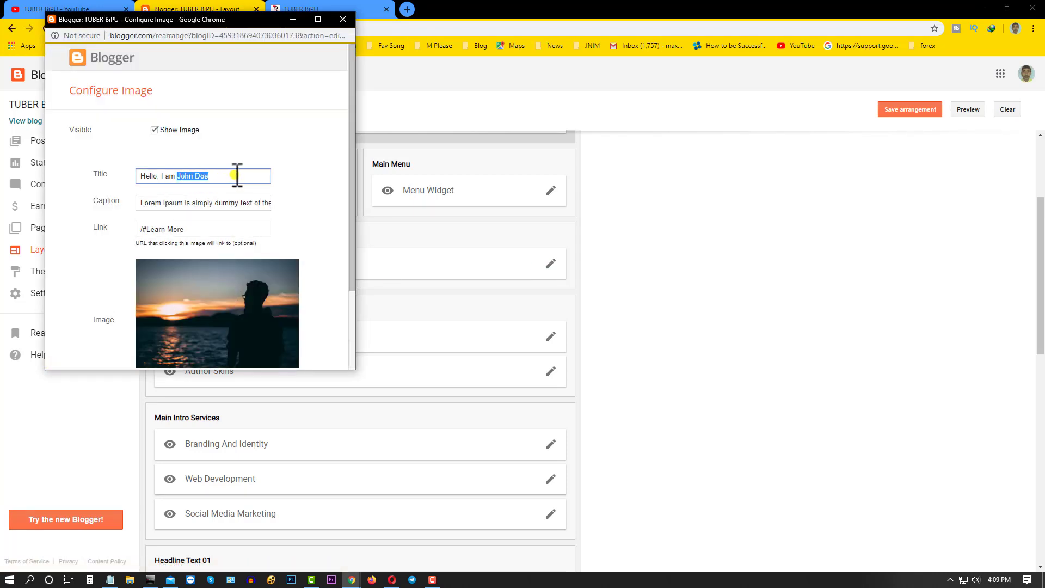
pyautogui.write('Muhammad Biplob')
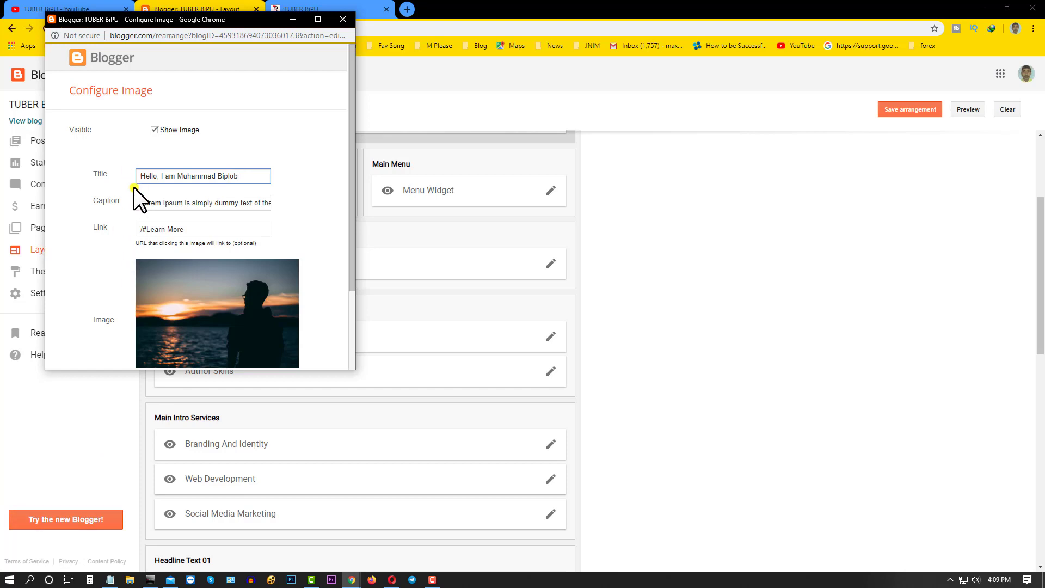
# Replace the Main Intro caption with the copied channel introduction and delete its sentence asking to subscribe for some awesome contents.
pyautogui.moveTo(141, 202); pyautogui.dragTo(444, 191)
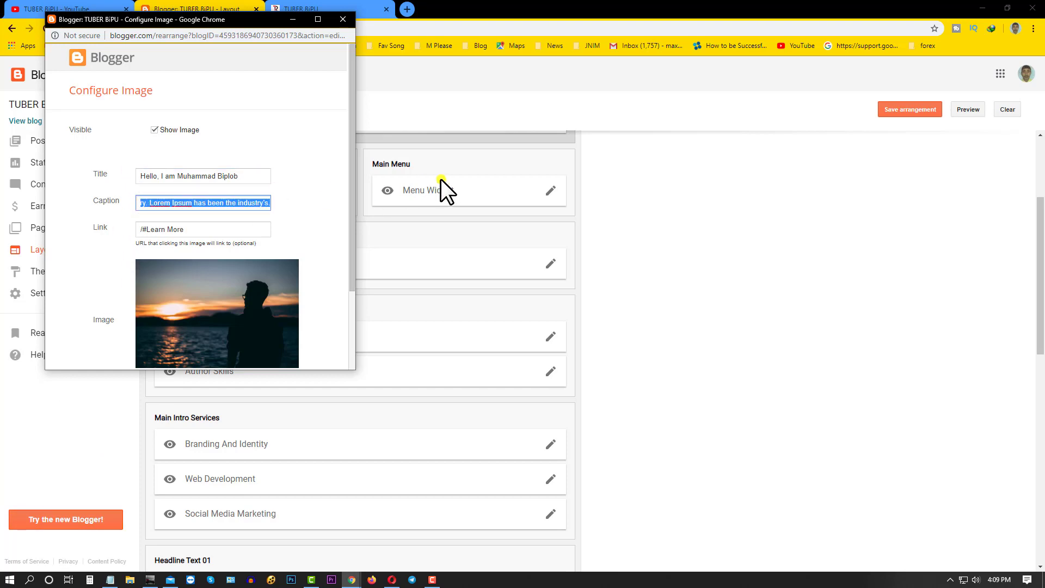
pyautogui.hotkey('ctrl', 'v')
pyautogui.moveTo(255, 210); pyautogui.dragTo(101, 211)
pyautogui.moveTo(210, 206); pyautogui.dragTo(264, 201)
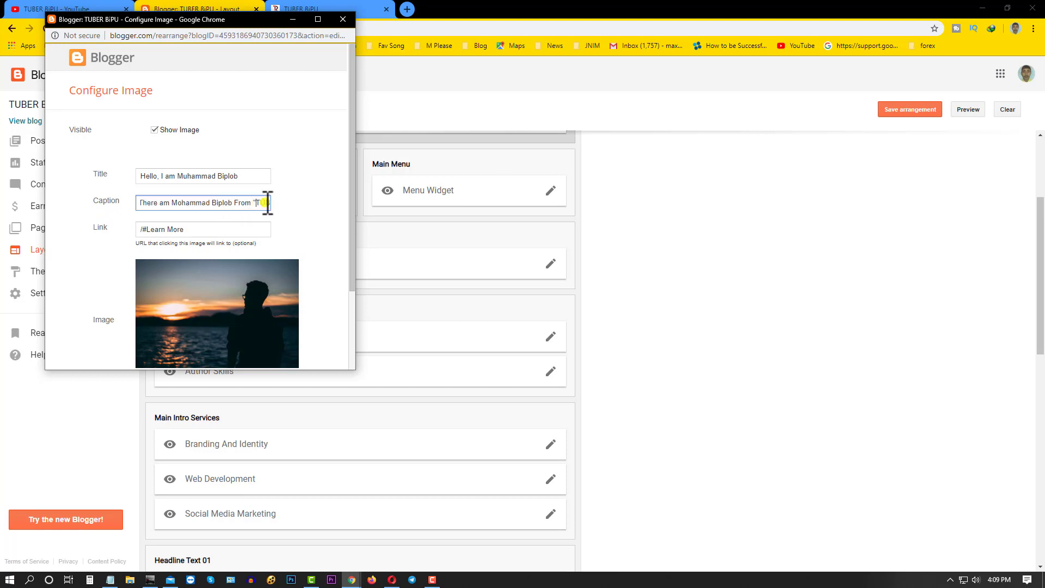
pyautogui.moveTo(268, 202); pyautogui.dragTo(240, 206)
pyautogui.click(201, 205)
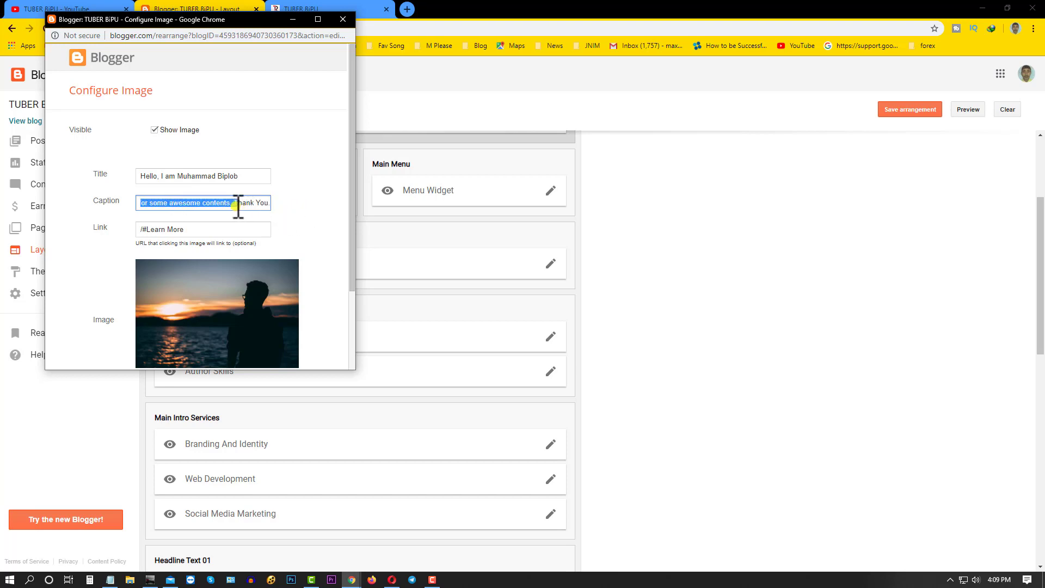
pyautogui.press('BackSpace')
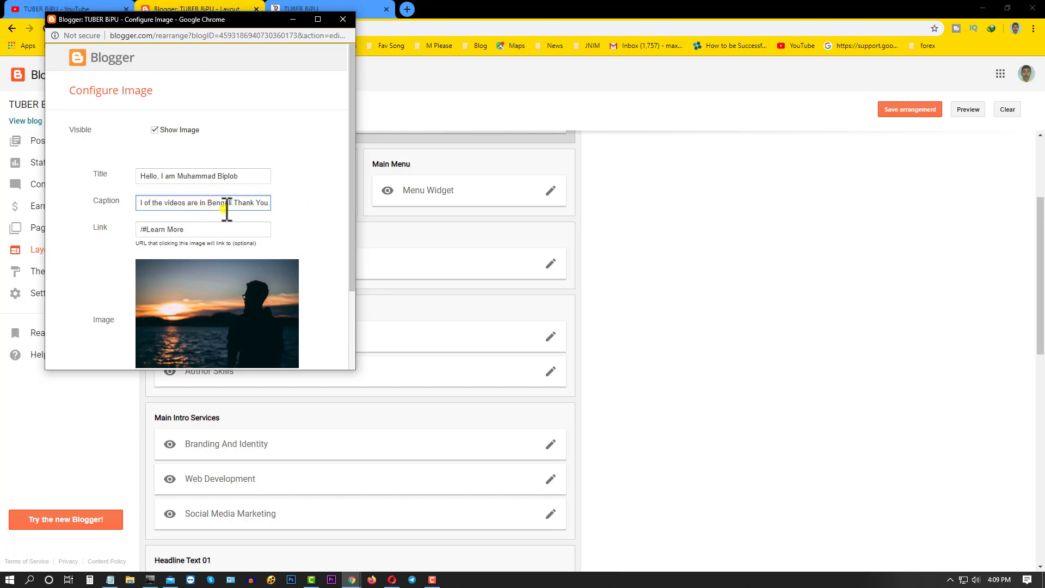
# Insert fb.com/tuberbipu before /#Learn More in the intro link, and replace the intro image with IMG_8079 from New folder (3).
pyautogui.click(140, 229)
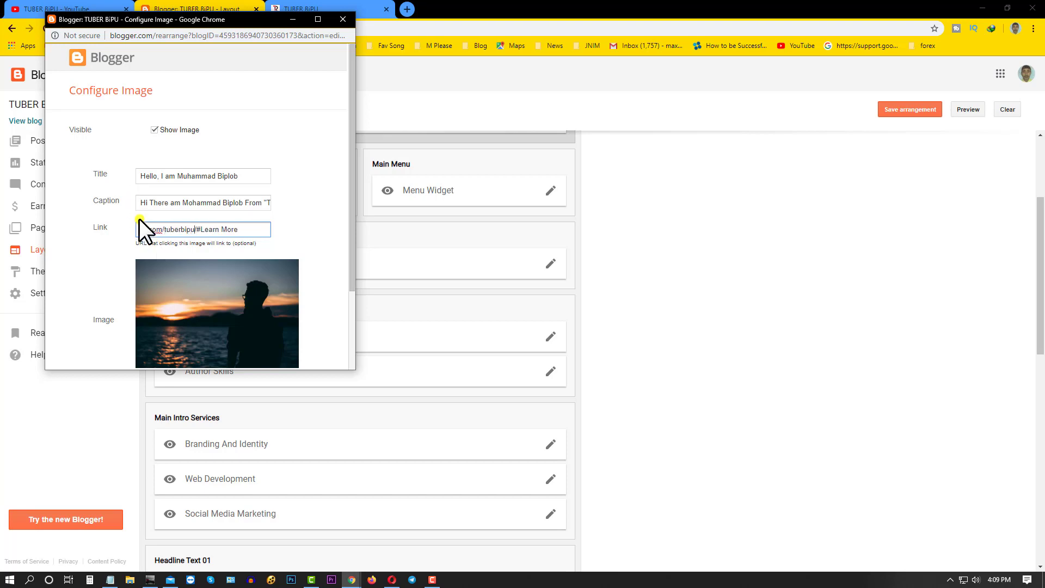
pyautogui.scroll(-2, 201, 276)
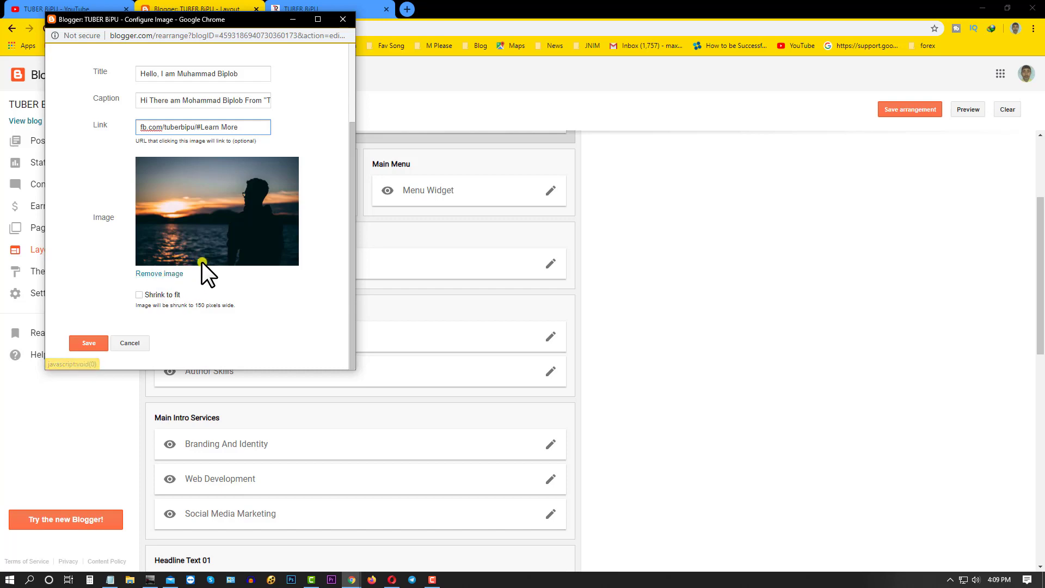
pyautogui.click(164, 275)
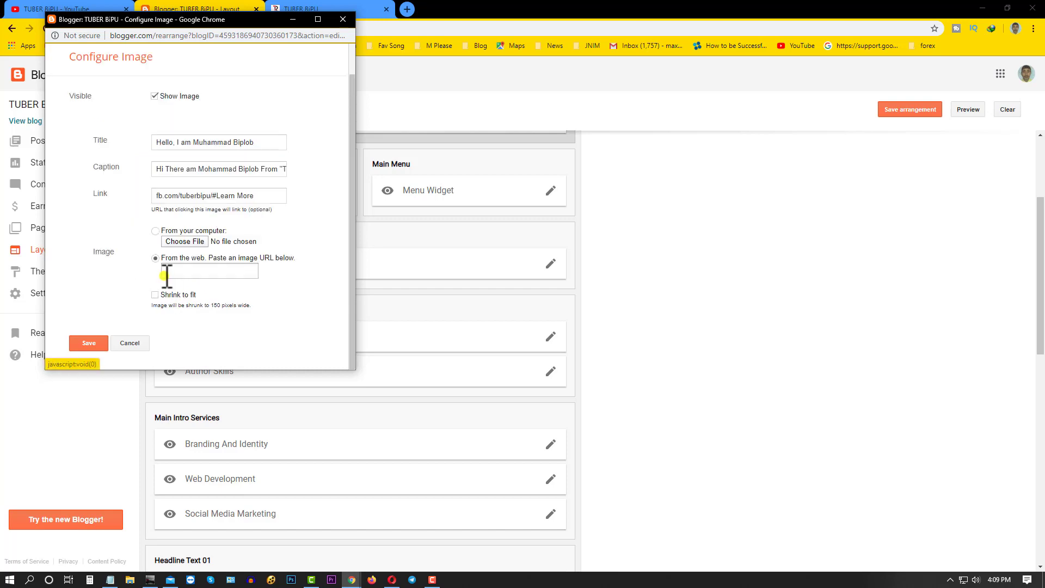
pyautogui.click(180, 244)
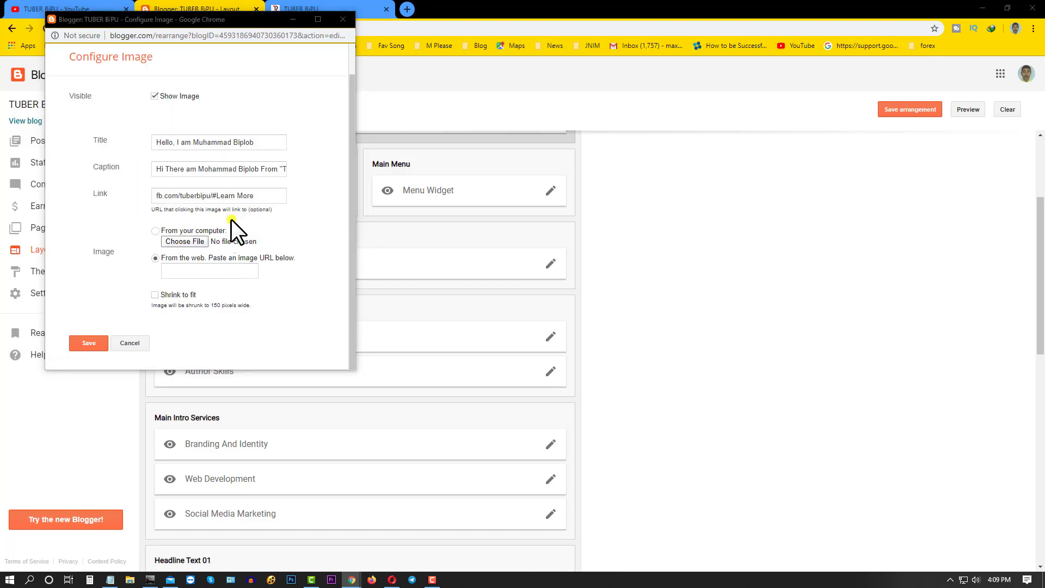
pyautogui.click(328, 107)
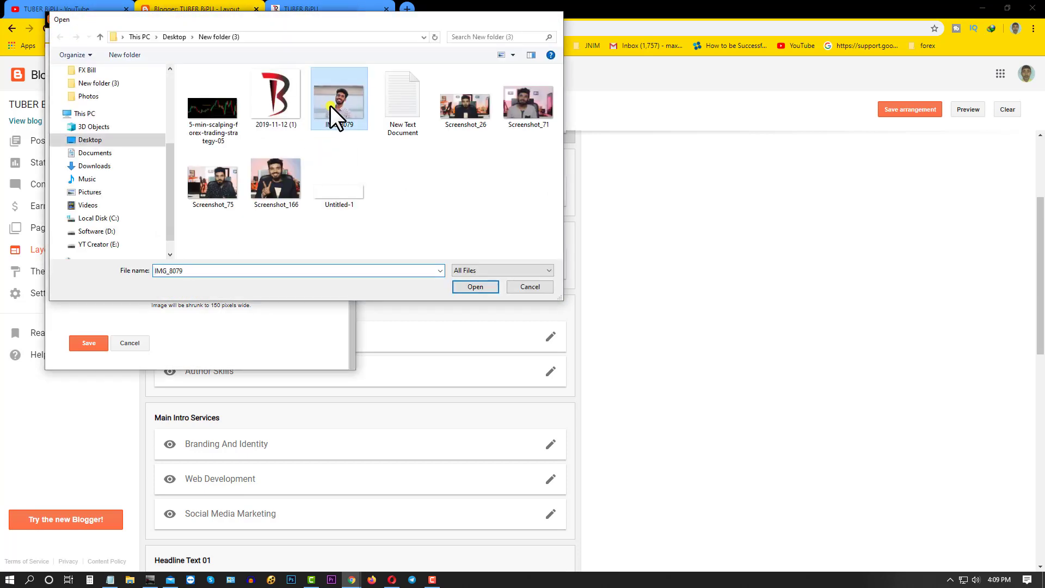
pyautogui.doubleClick(330, 105)
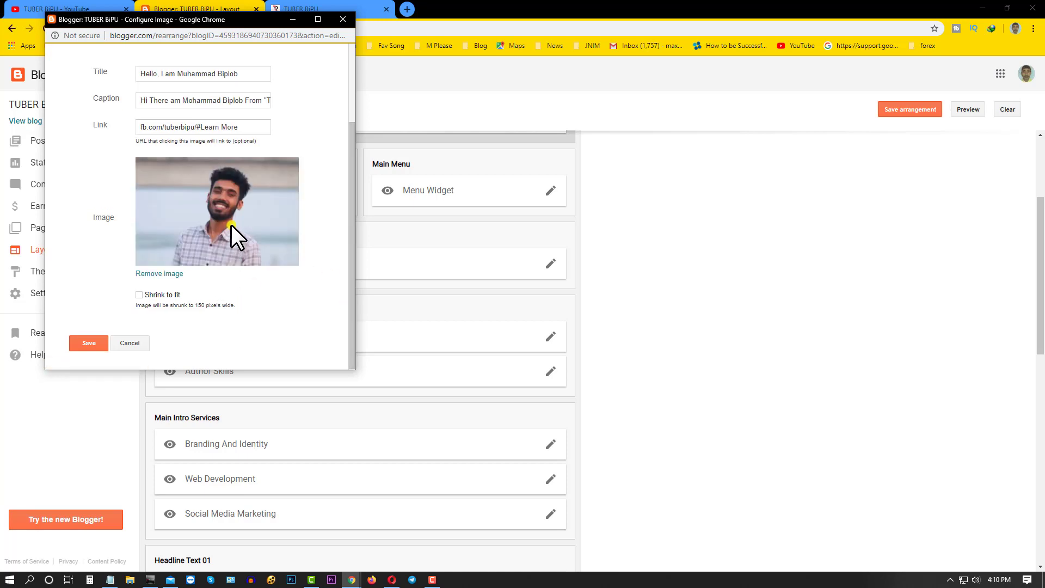
# Save the Main Intro gadget and check its banner on the reloaded live blog, returning to the Blogger layout.
pyautogui.click(94, 341)
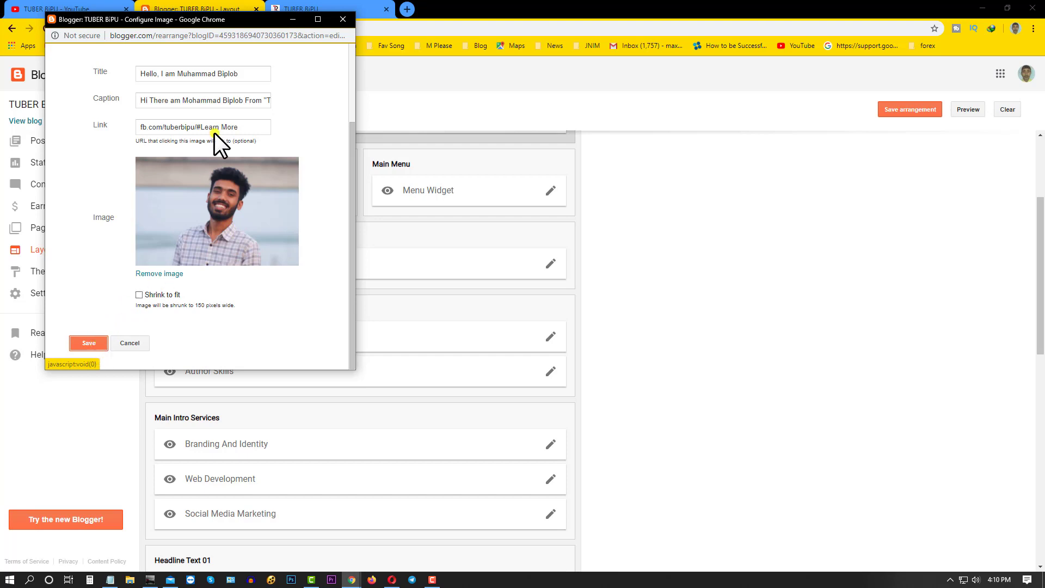
pyautogui.click(299, 9)
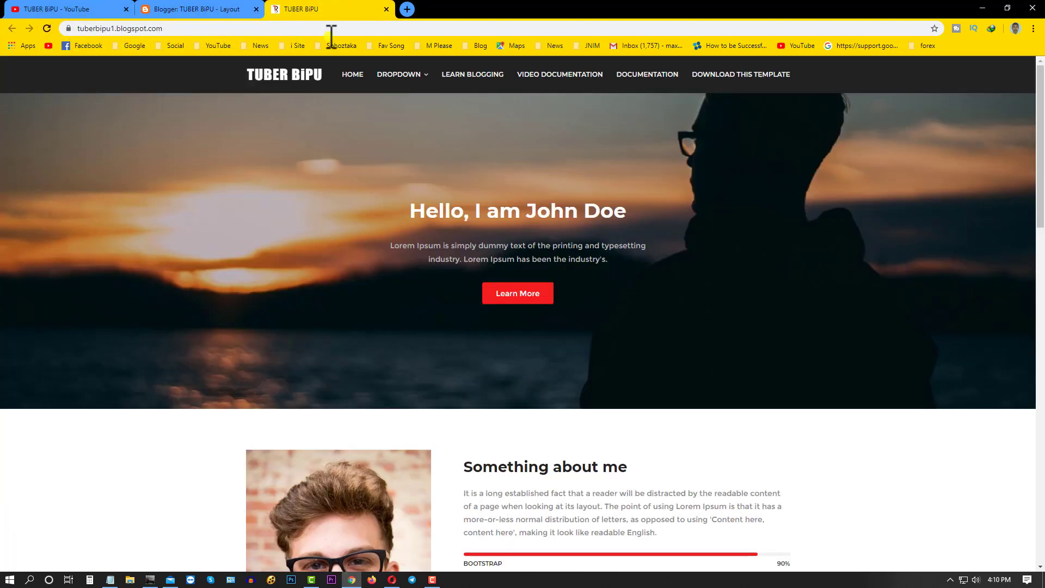
pyautogui.click(43, 31)
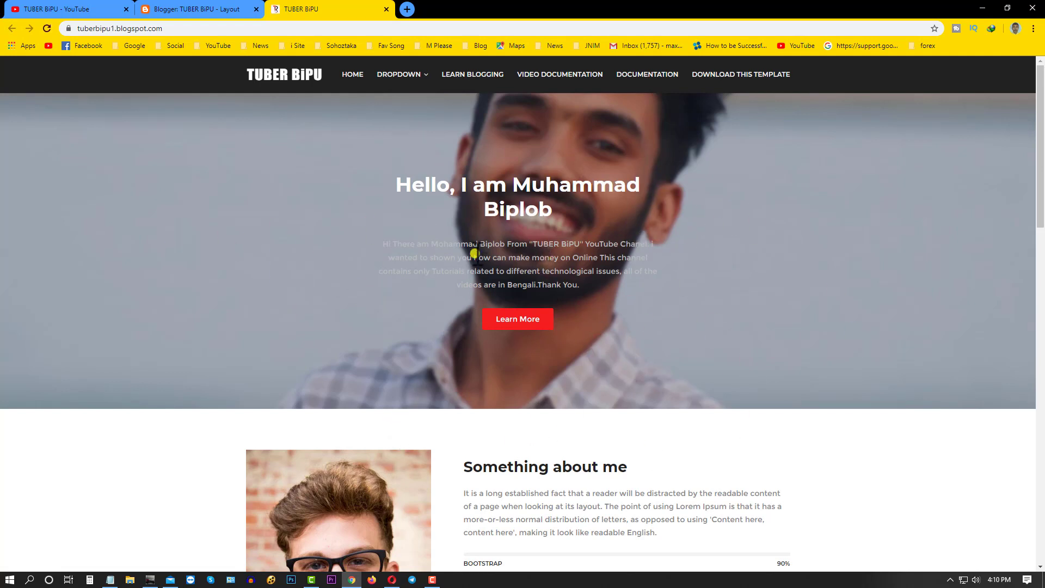
pyautogui.click(163, 6)
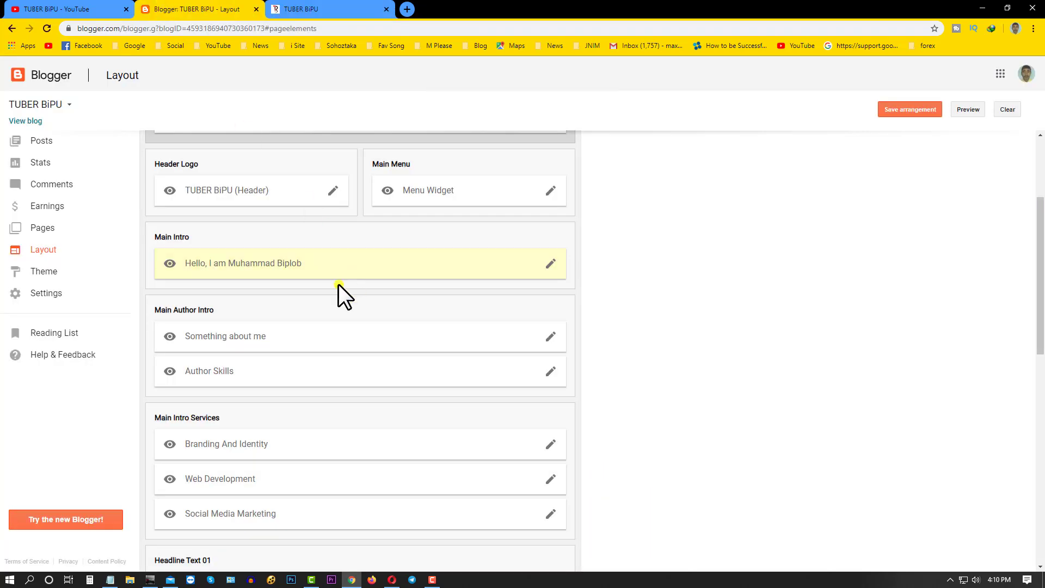
# Replace the Main Intro image with the candlestick chart picture from the computer and save the gadget.
pyautogui.click(550, 264)
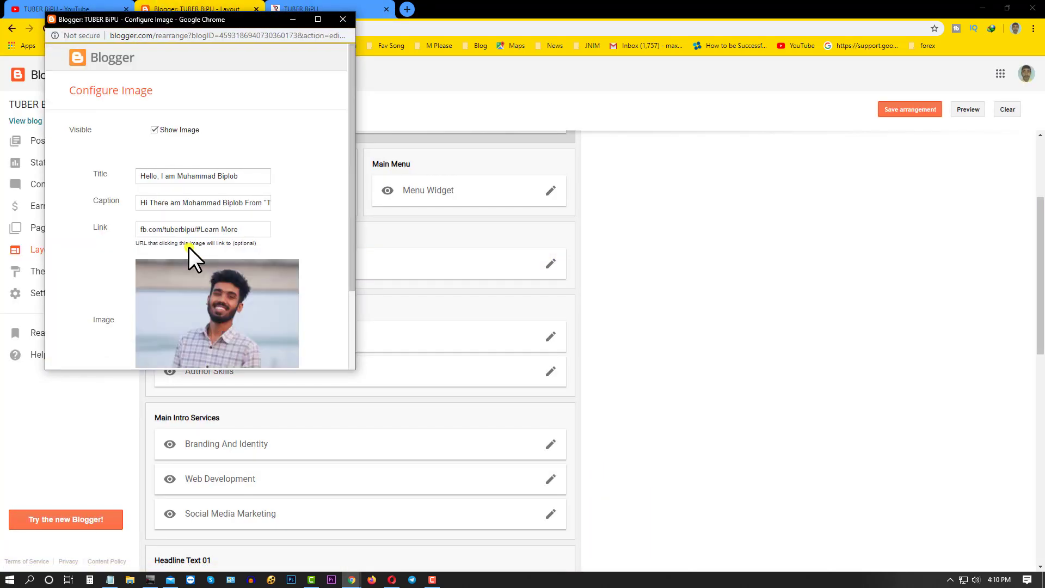
pyautogui.scroll(-2, 191, 256)
pyautogui.click(155, 275)
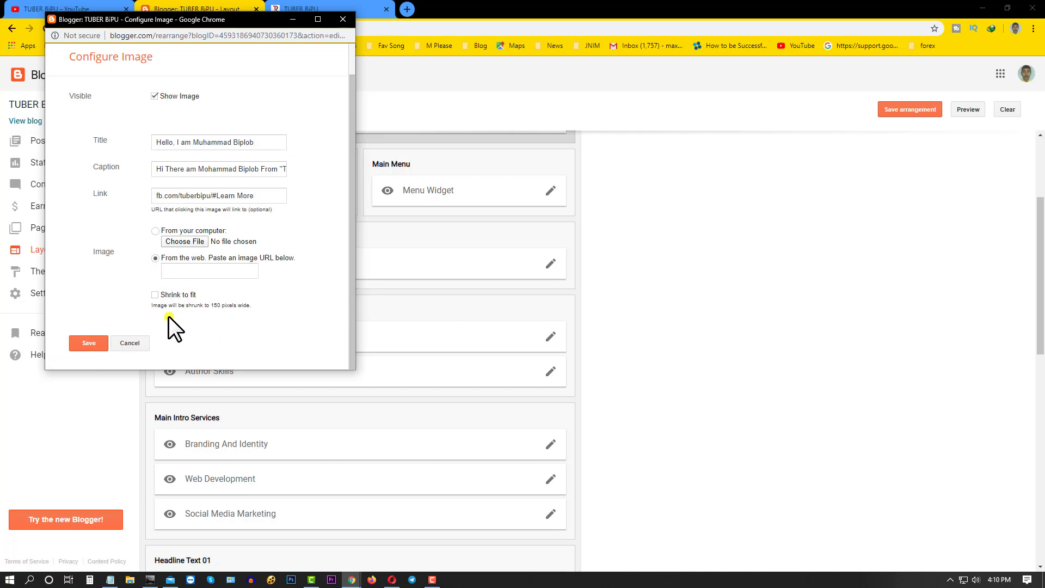
pyautogui.click(181, 241)
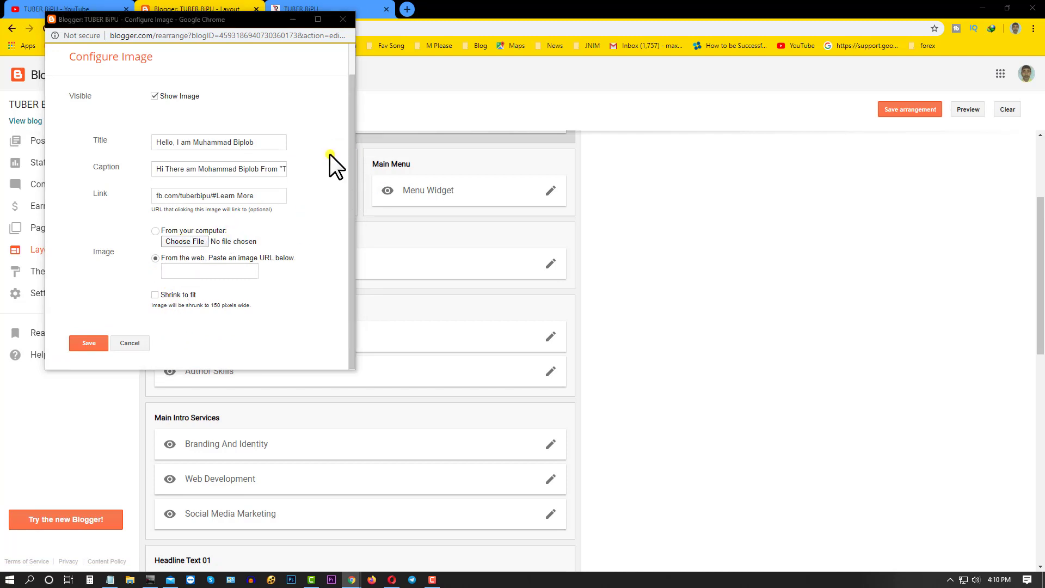
pyautogui.doubleClick(214, 100)
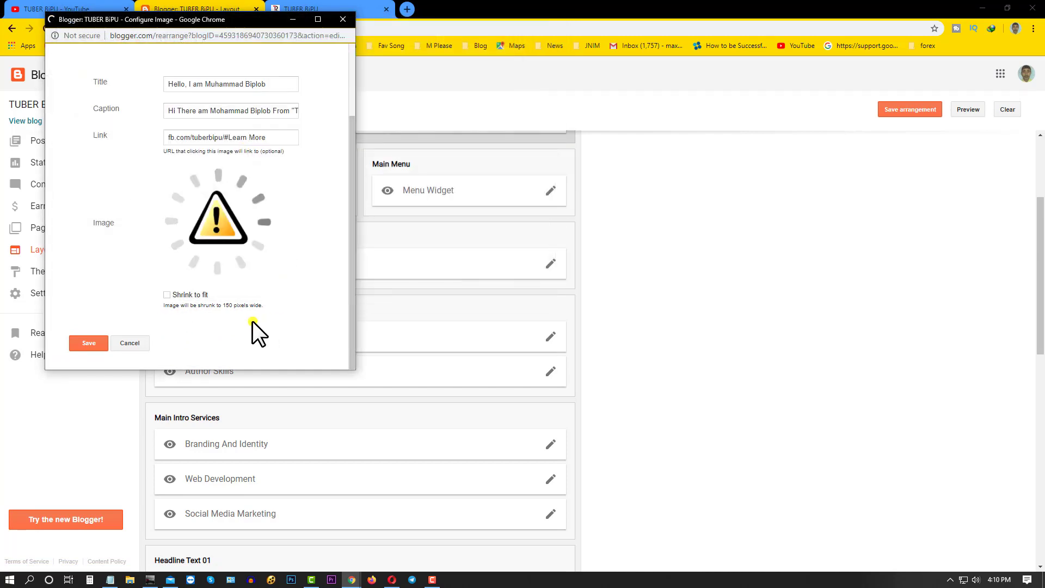
pyautogui.click(86, 346)
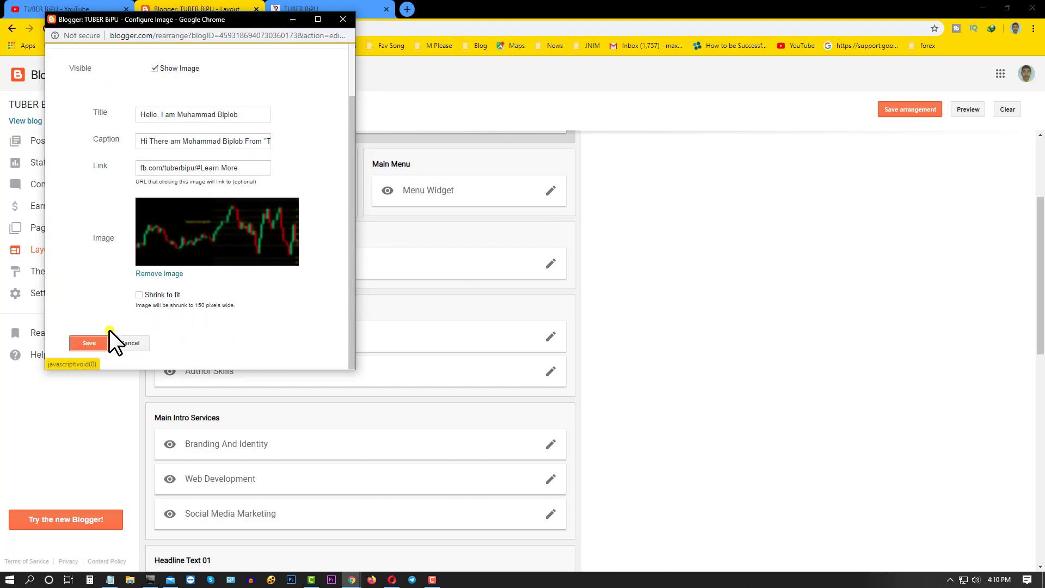
pyautogui.click(101, 342)
# Check the new banner image on the reloaded live blog and test its Learn More link.
pyautogui.click(310, 5)
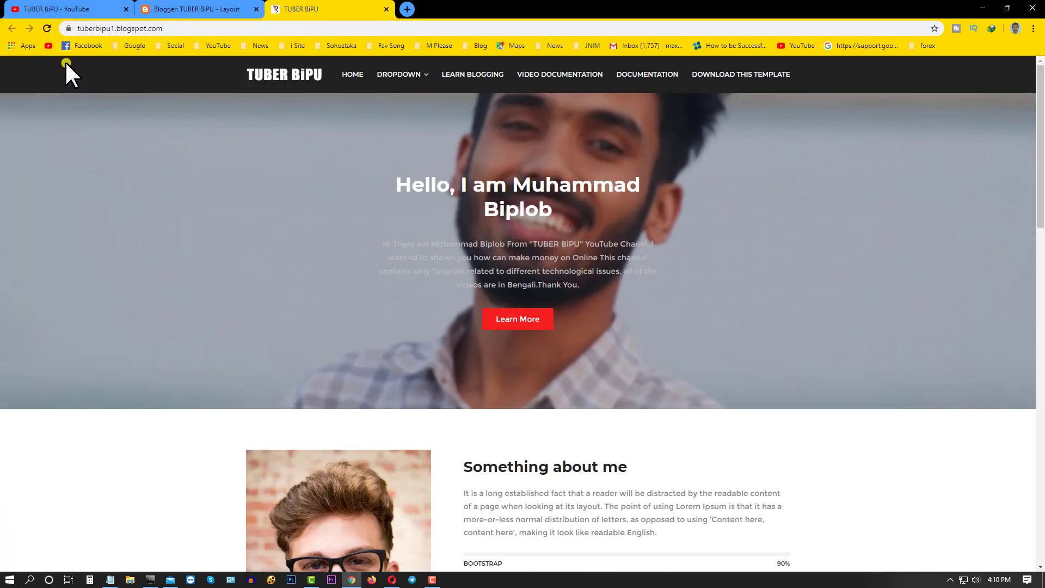
pyautogui.click(47, 28)
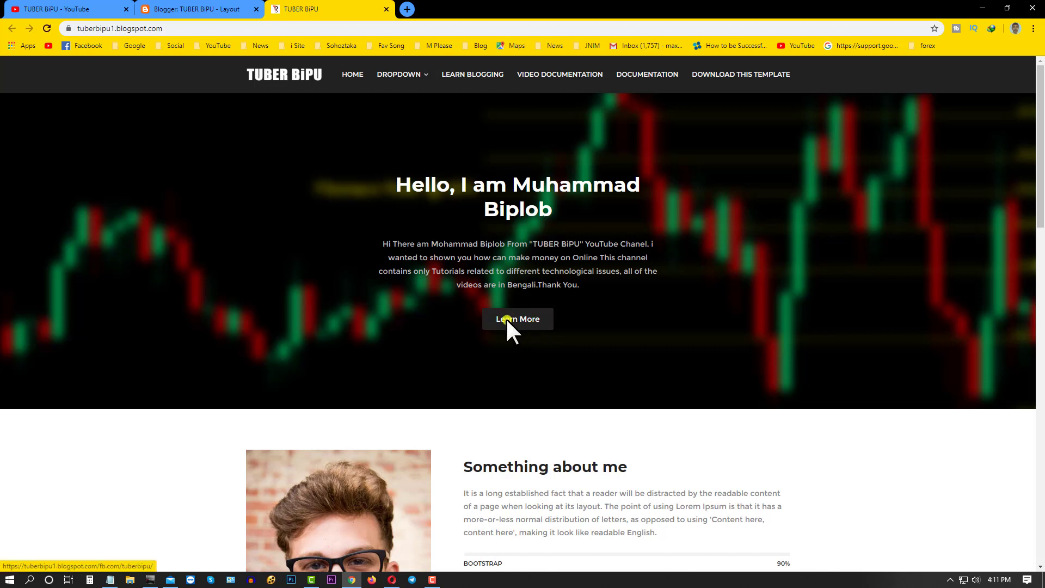
pyautogui.click(490, 318)
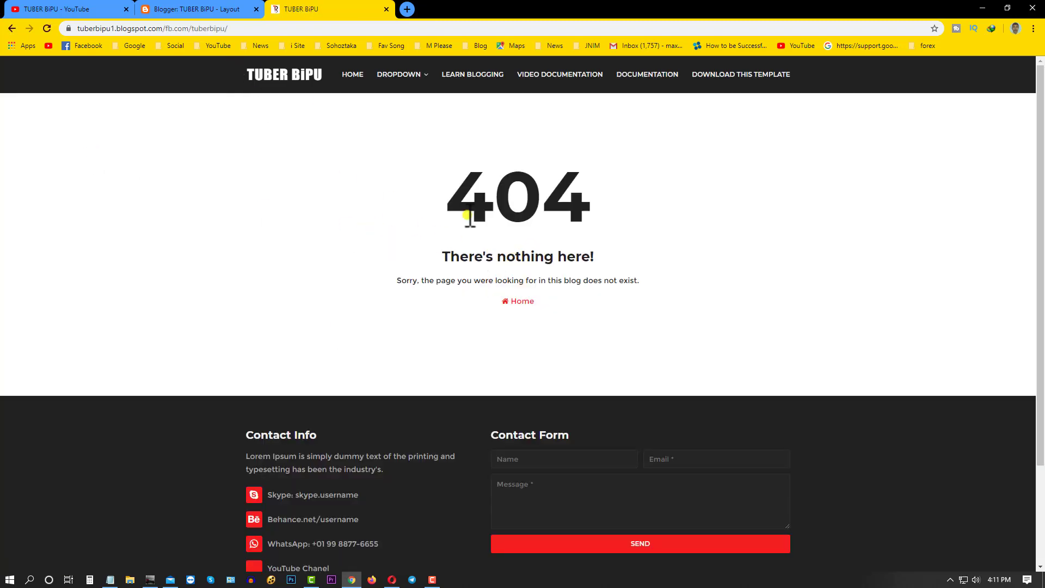
# Remove fb.com/tuberbipu from the Main Intro link in the Blogger layout, leaving /#Learn More, and save the gadget.
pyautogui.click(188, 12)
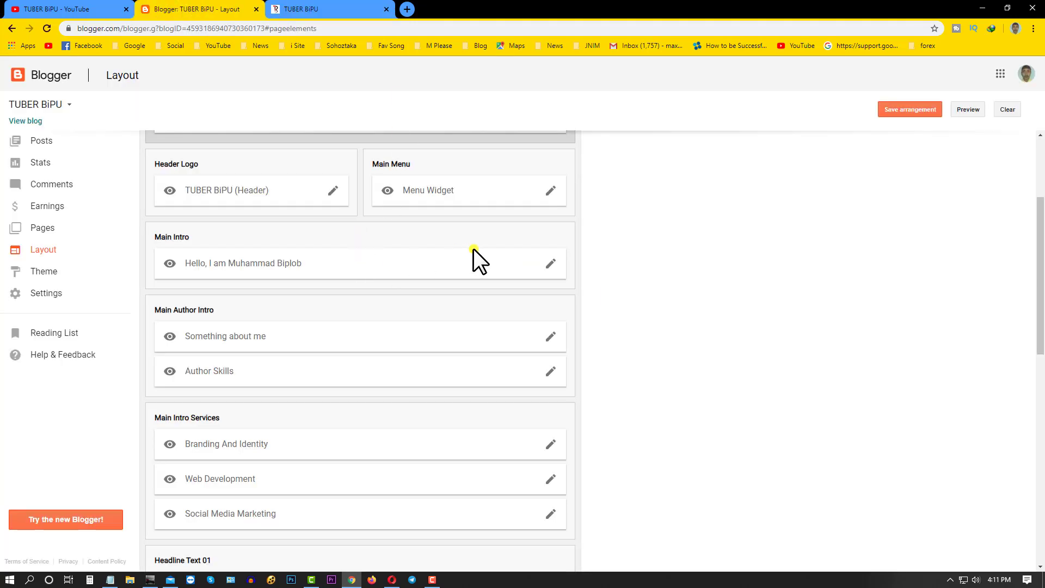
pyautogui.click(551, 263)
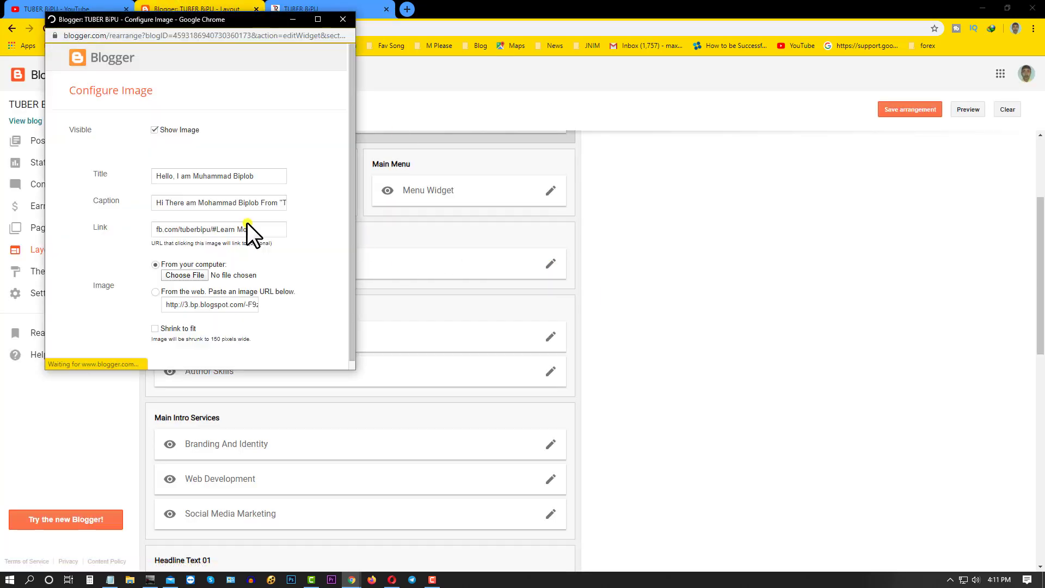
pyautogui.click(197, 229)
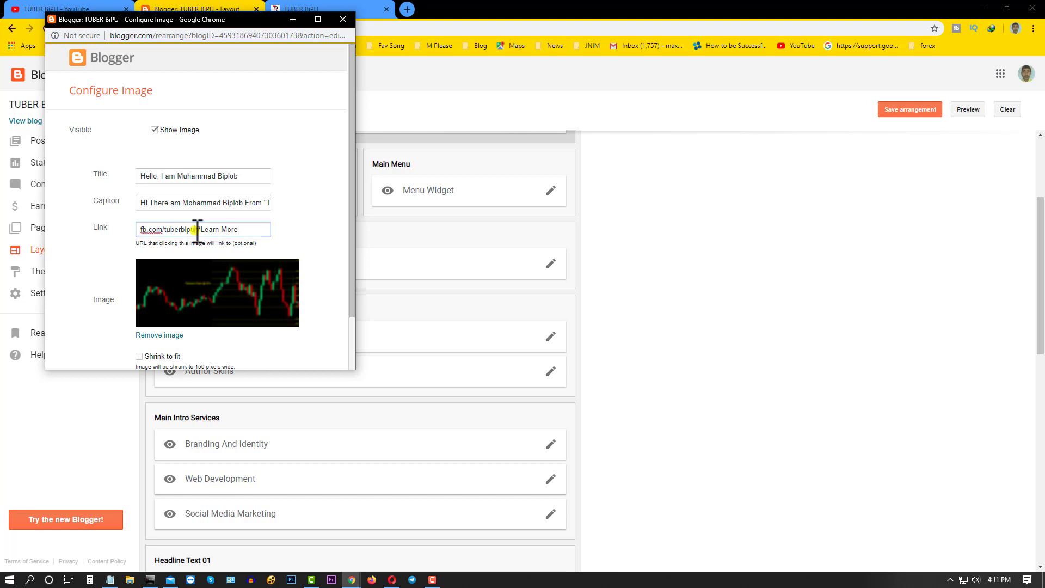
pyautogui.moveTo(198, 229); pyautogui.dragTo(121, 227)
pyautogui.press('BackSpace')
pyautogui.scroll(-1, 174, 239)
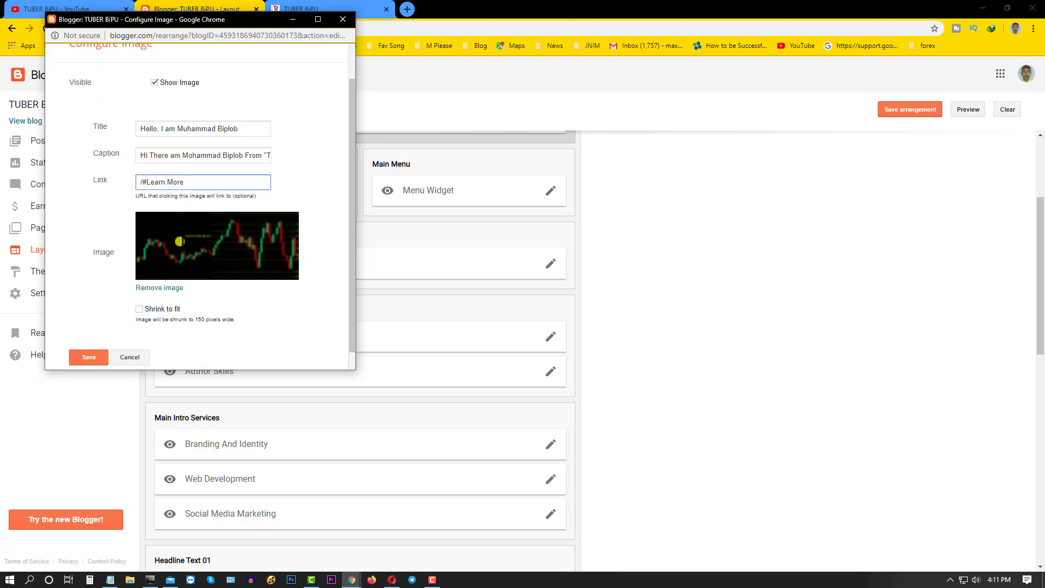
pyautogui.click(87, 351)
# Return to the live blog's home page and examine the banner, the Something about me section, and the services, works and client sections.
pyautogui.click(301, 3)
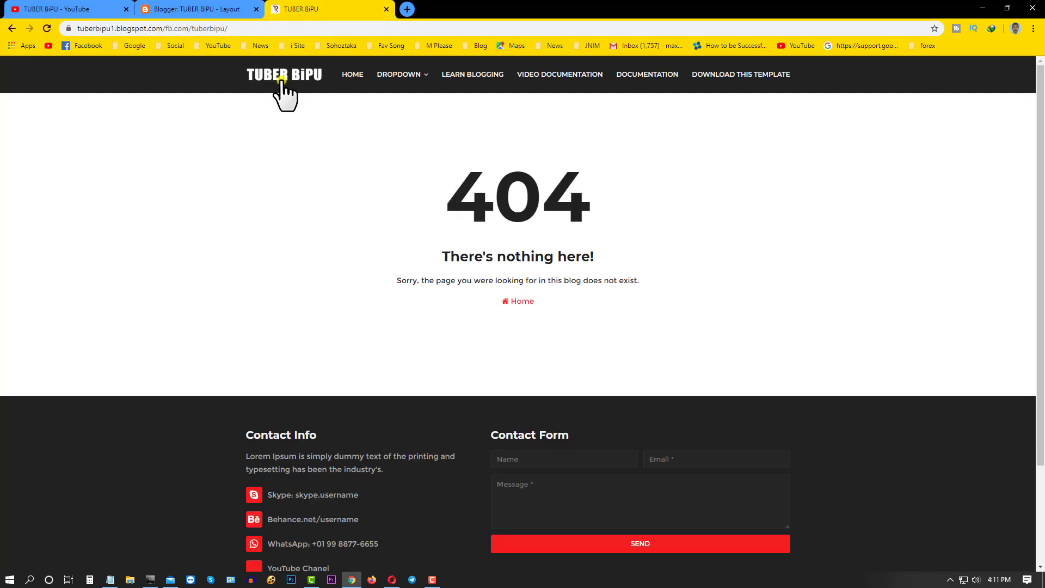
pyautogui.click(352, 74)
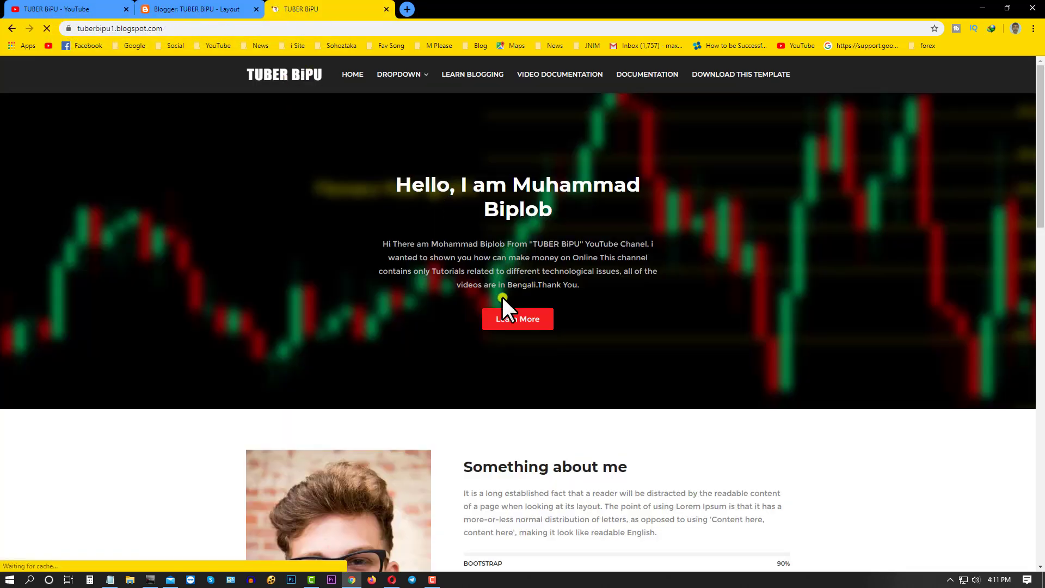
pyautogui.scroll(-4, 504, 170)
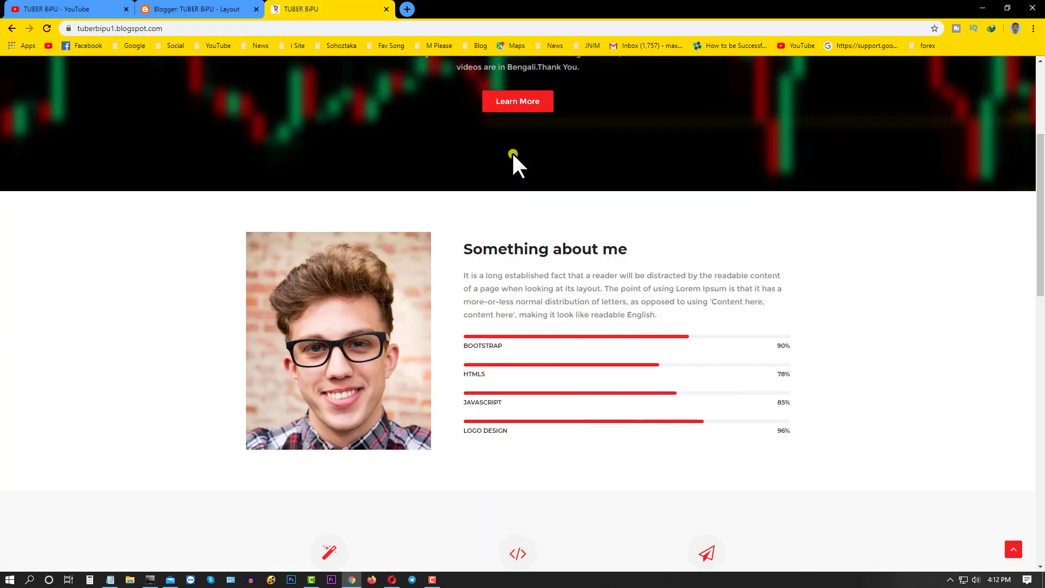
pyautogui.scroll(4, 512, 163)
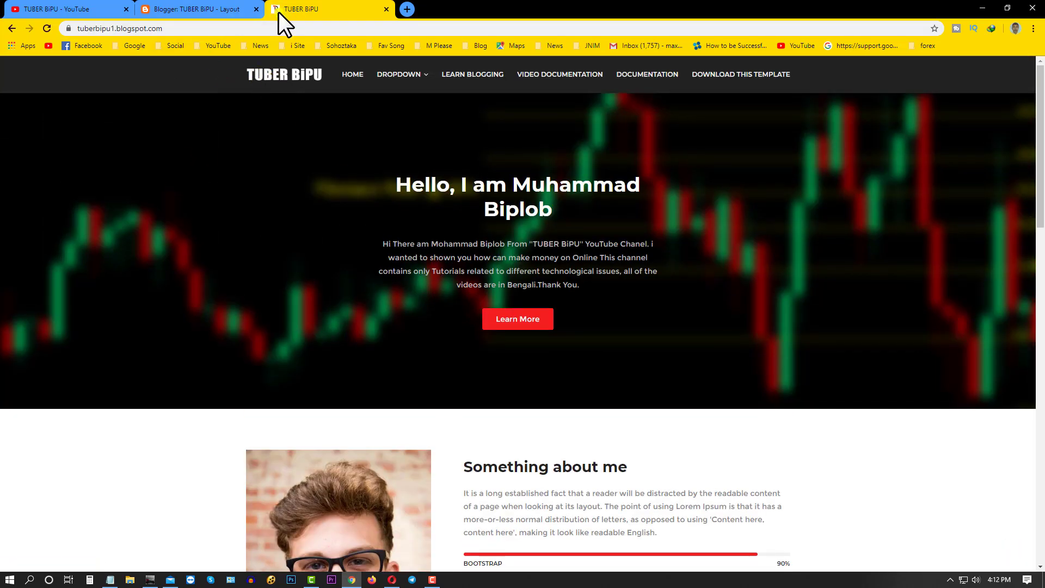
pyautogui.scroll(-4, 544, 278)
pyautogui.scroll(-3, 593, 291)
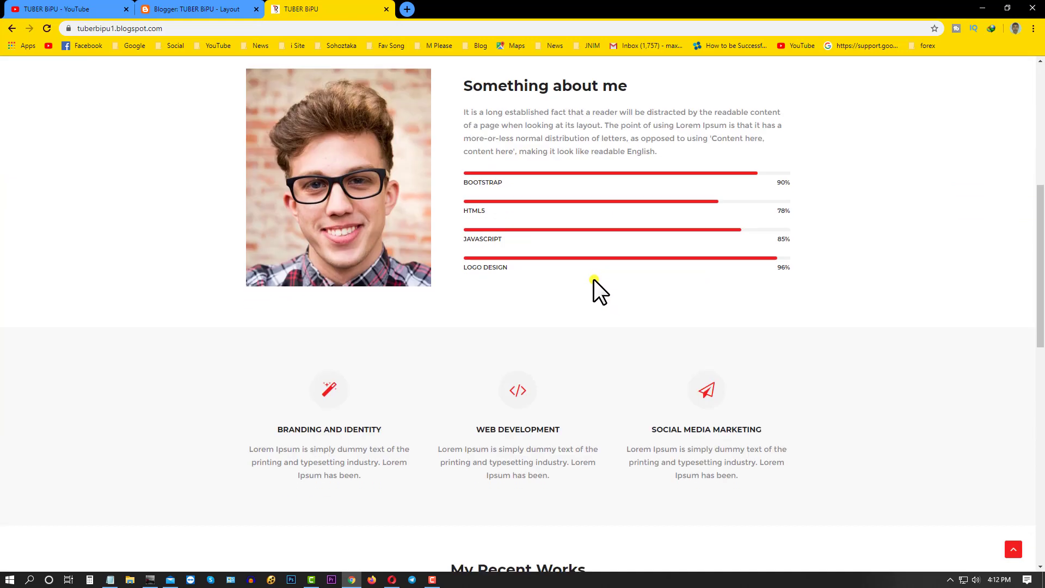
pyautogui.scroll(3, 392, 194)
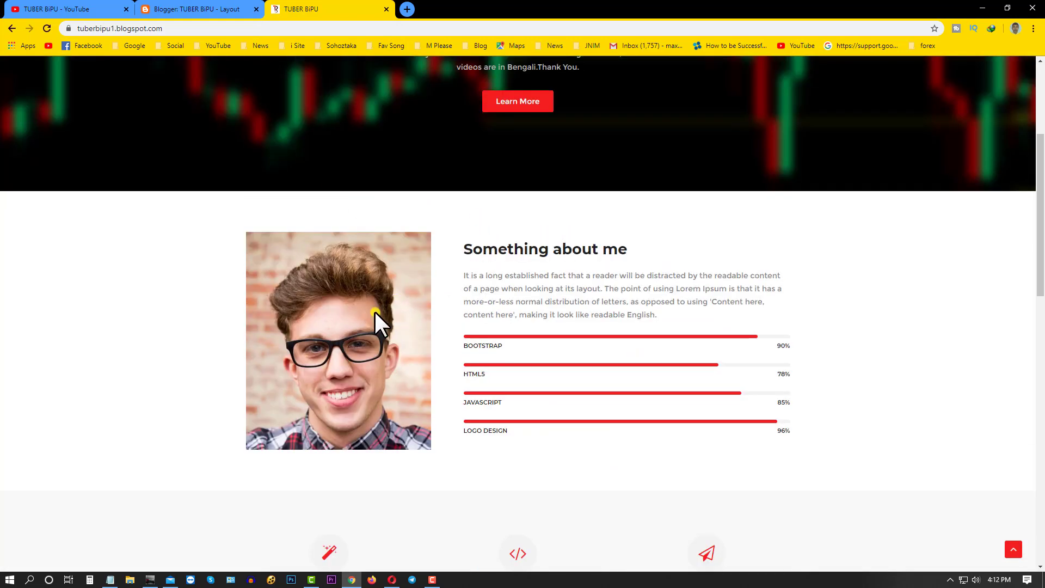
pyautogui.scroll(2, 374, 305)
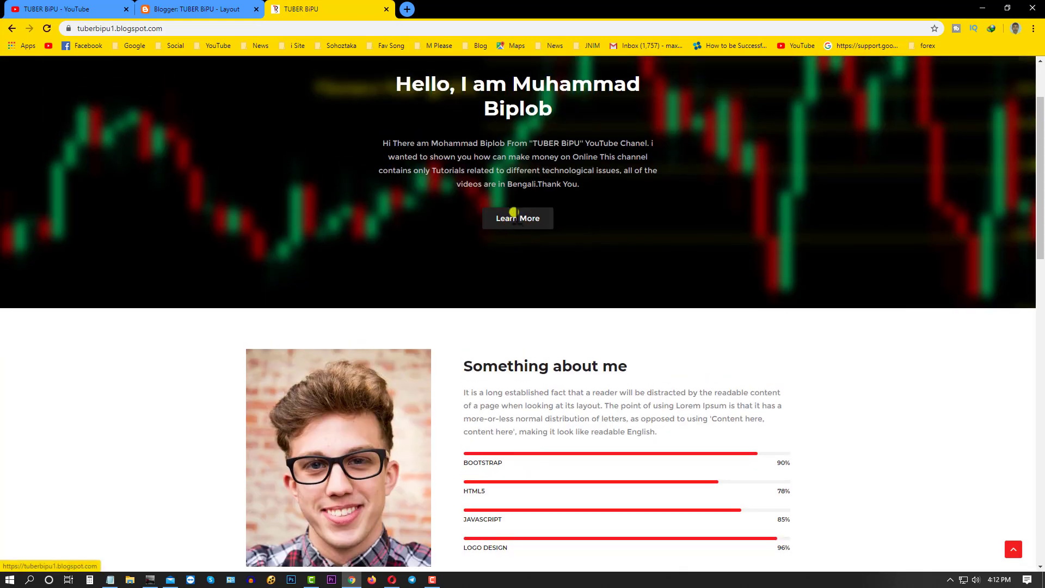
pyautogui.scroll(2, 514, 213)
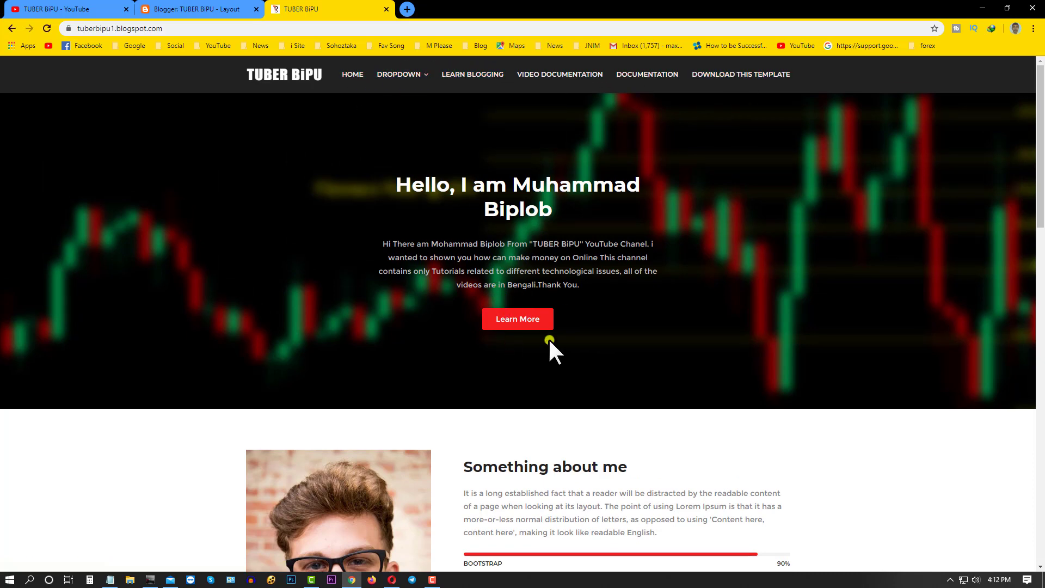
pyautogui.scroll(-4, 480, 267)
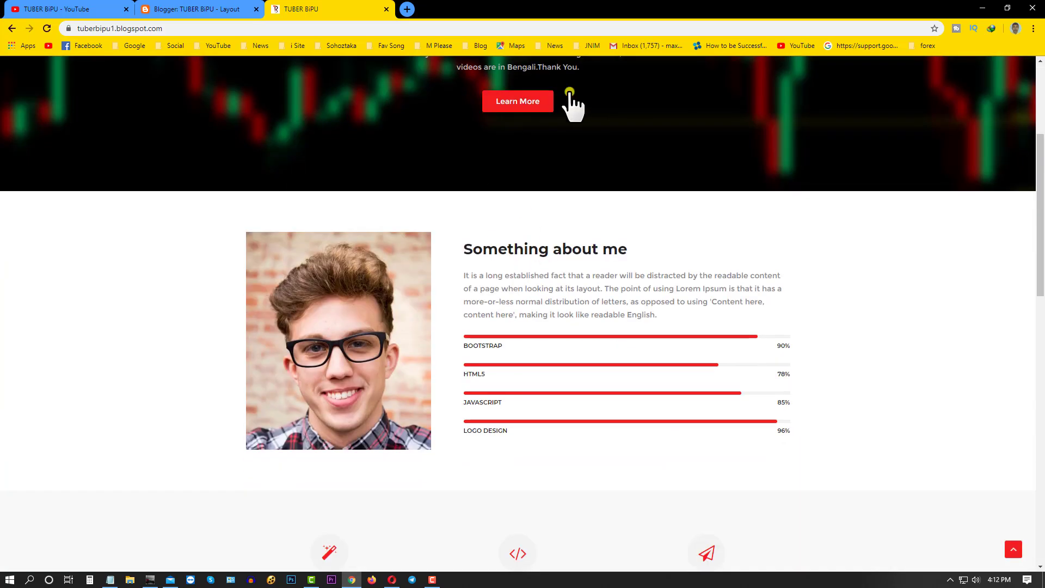
pyautogui.scroll(-4, 572, 192)
pyautogui.scroll(-10, 572, 201)
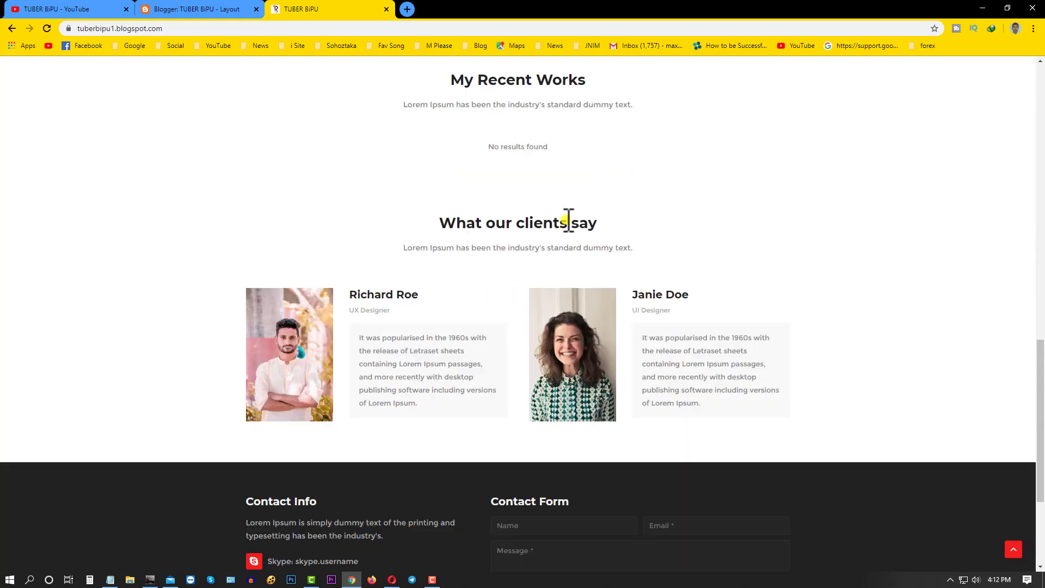
pyautogui.scroll(3, 629, 228)
pyautogui.scroll(-4, 604, 239)
pyautogui.scroll(20, 498, 204)
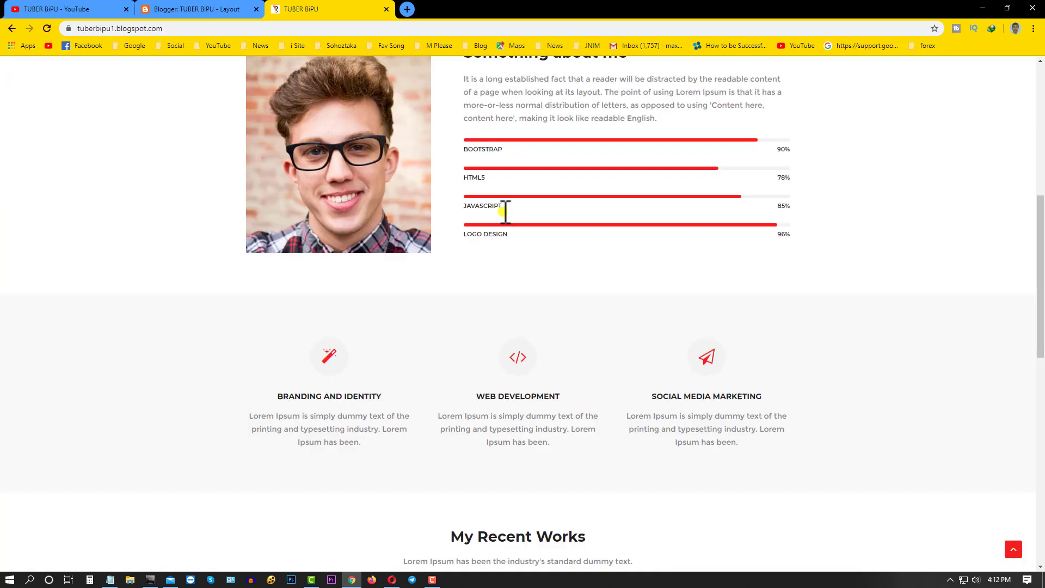